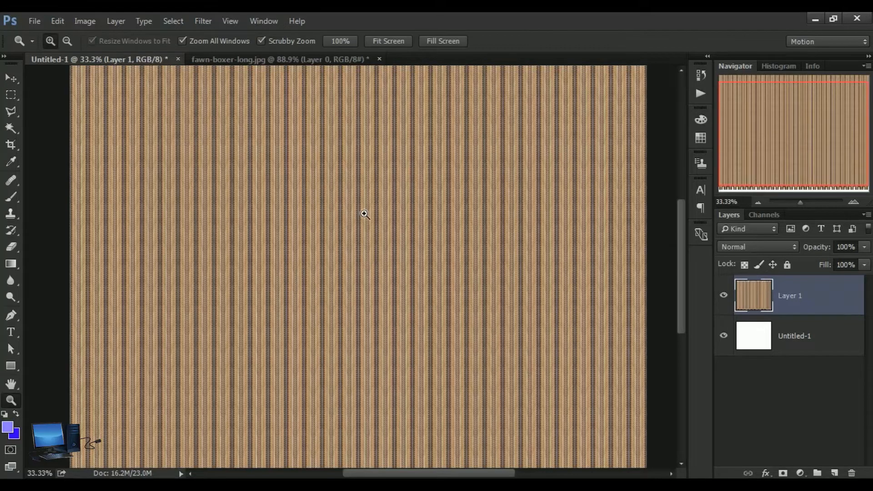
Step: Examine the striped woven pattern in Untitled-1 up close across its different areas
click(364, 217)
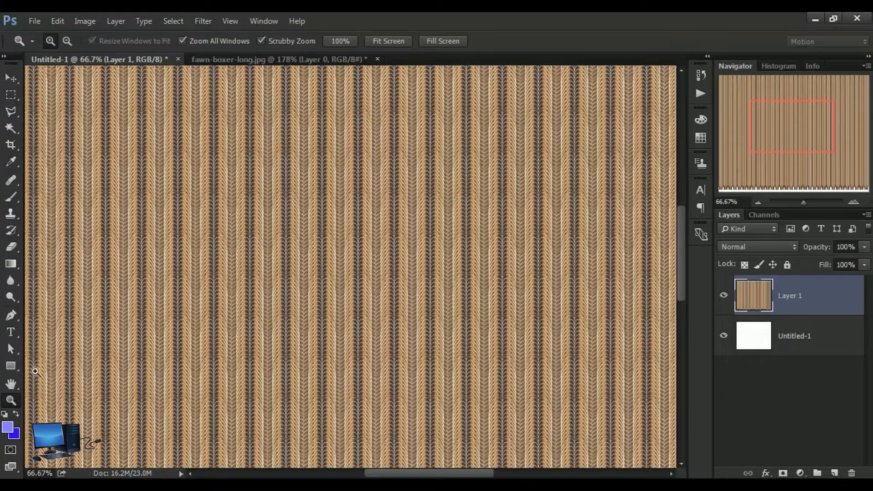
click(11, 384)
drag(199, 300, 382, 366)
drag(283, 289, 428, 187)
drag(516, 290, 451, 172)
drag(519, 265, 349, 333)
drag(291, 263, 331, 284)
drag(221, 175, 176, 181)
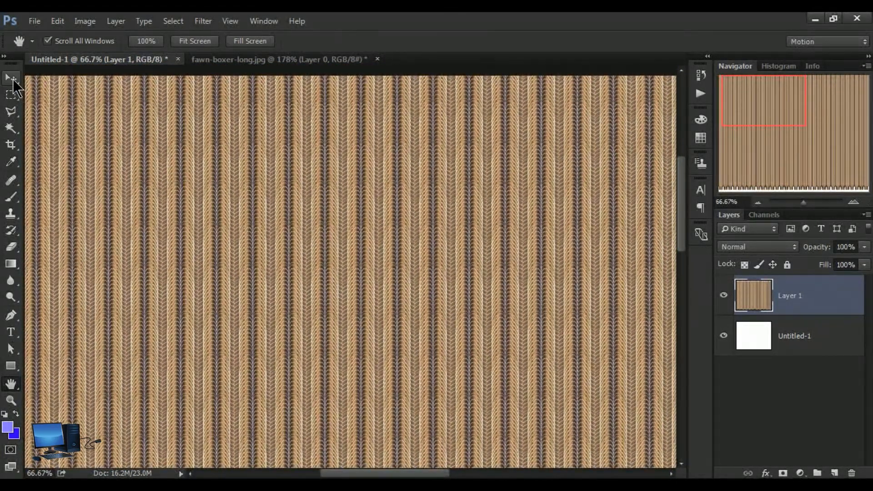
click(12, 79)
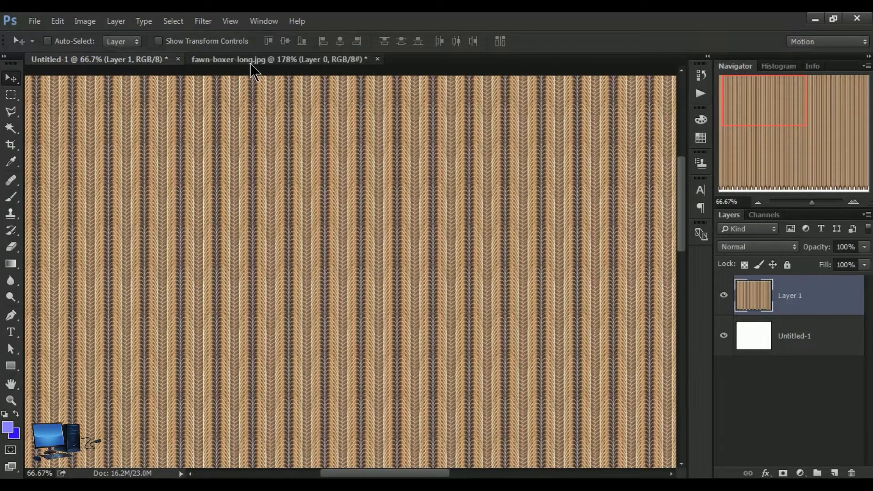
Step: Inspect the selected ear tip of the cut-out dog in fawn-boxer-long.jpg
click(250, 61)
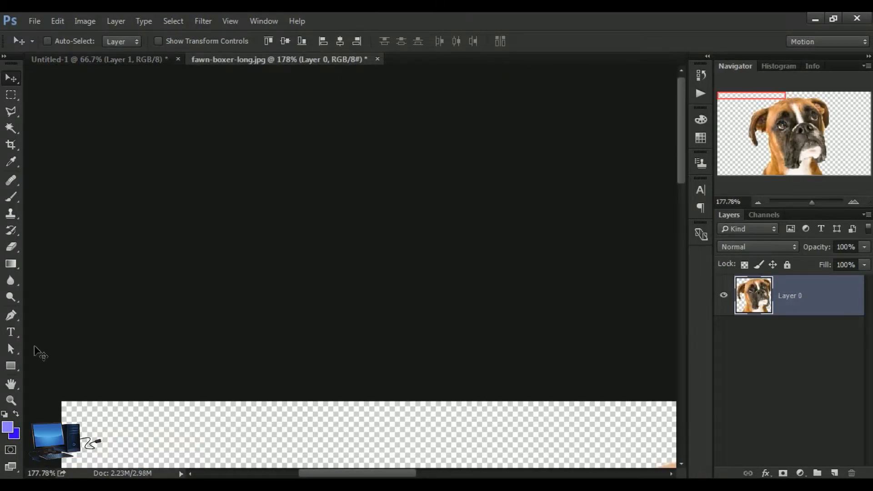
click(11, 385)
drag(352, 464, 367, 129)
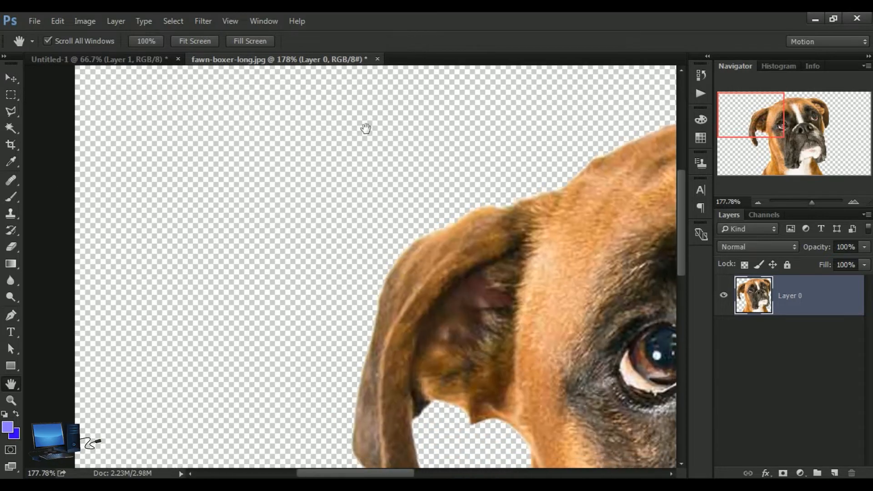
drag(462, 350, 439, 165)
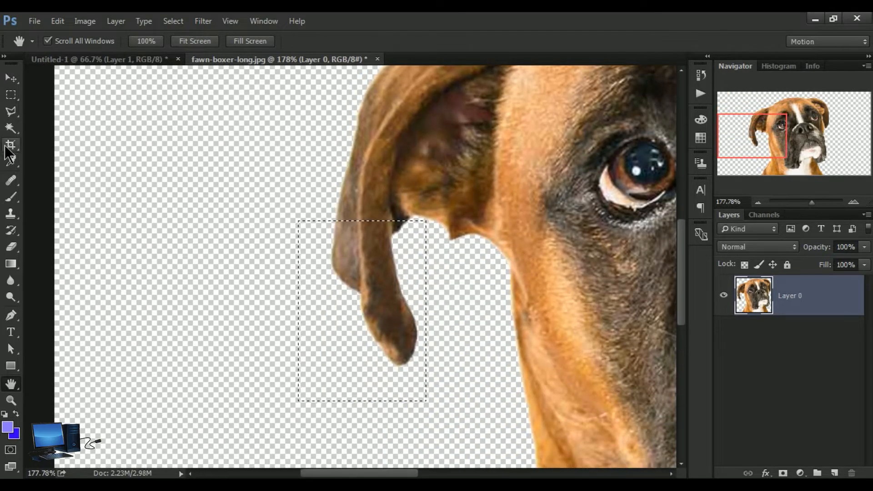
click(11, 79)
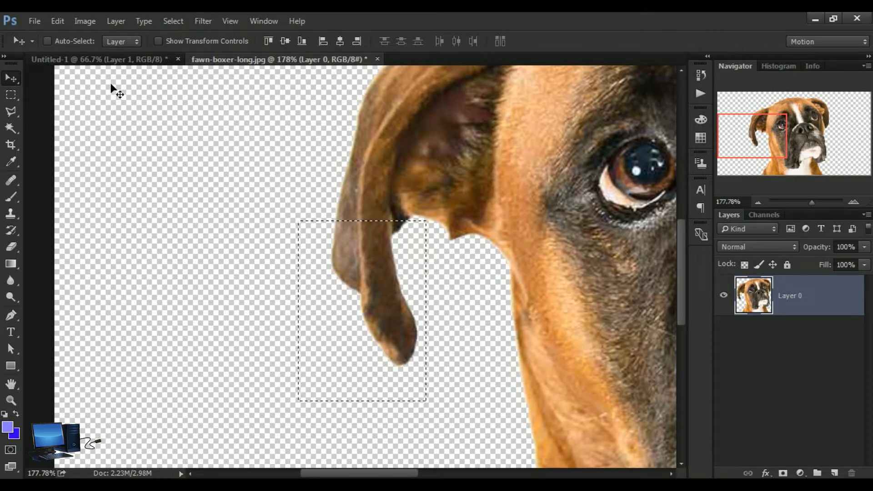
Step: Close fawn-boxer-long.jpg and the Untitled-1 pattern document without saving either one
click(97, 58)
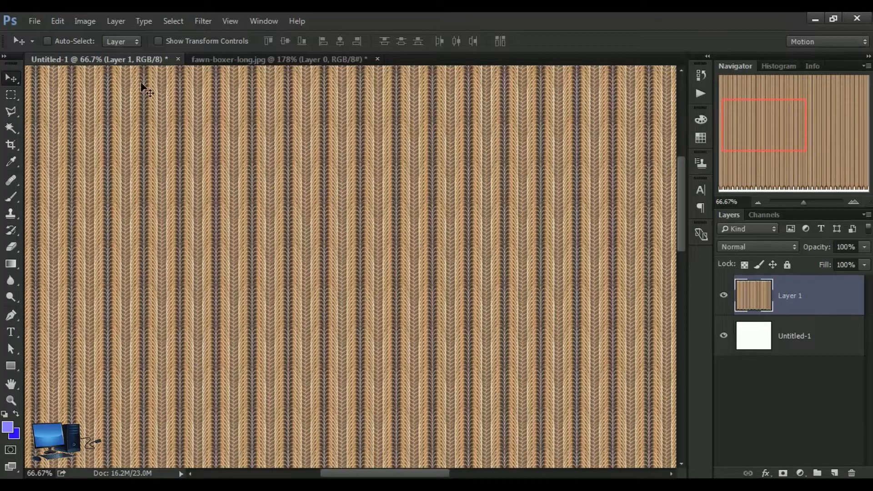
click(378, 59)
click(431, 198)
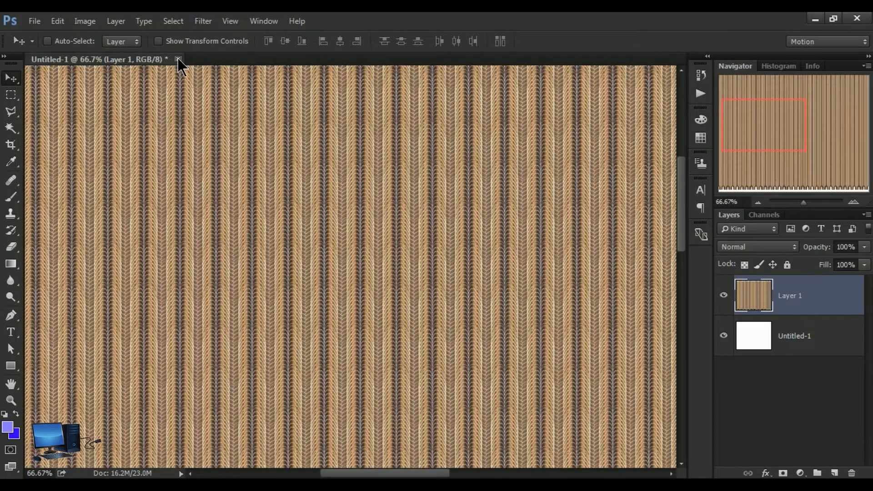
click(179, 59)
click(433, 199)
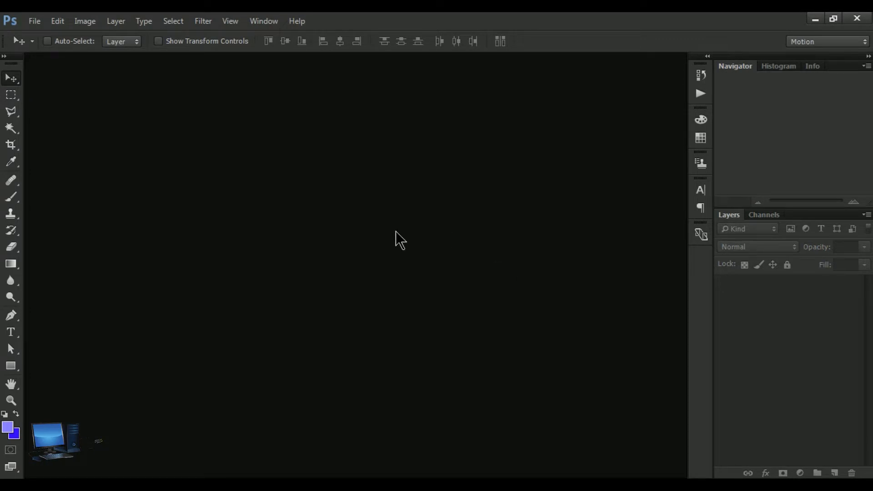
Step: Create a new document 9 inches wide and 7 inches high at a resolution of 300 pixels/inch
click(32, 27)
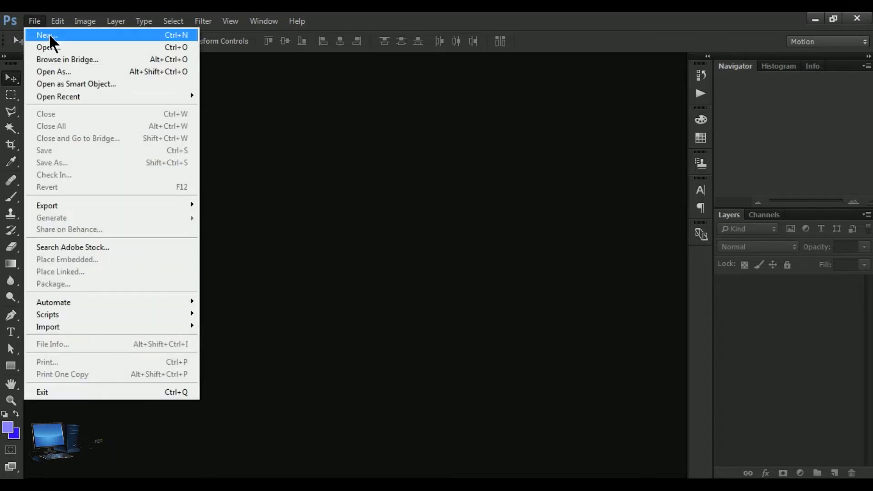
click(49, 35)
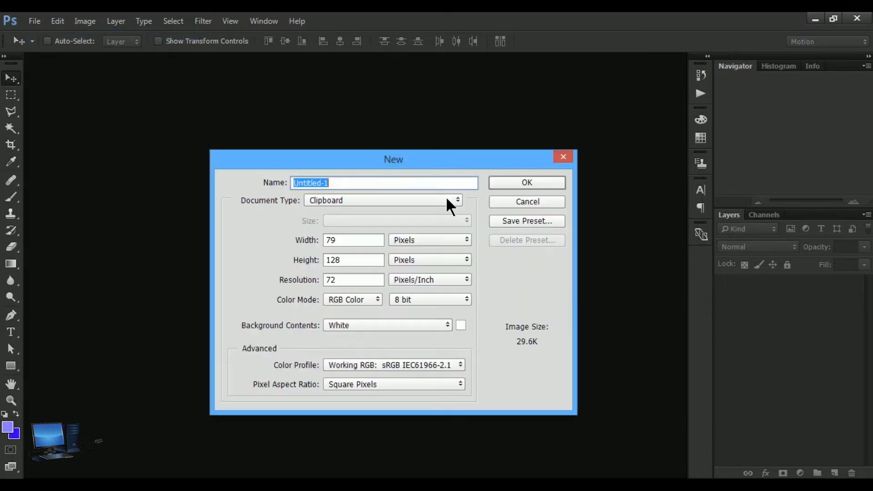
click(468, 239)
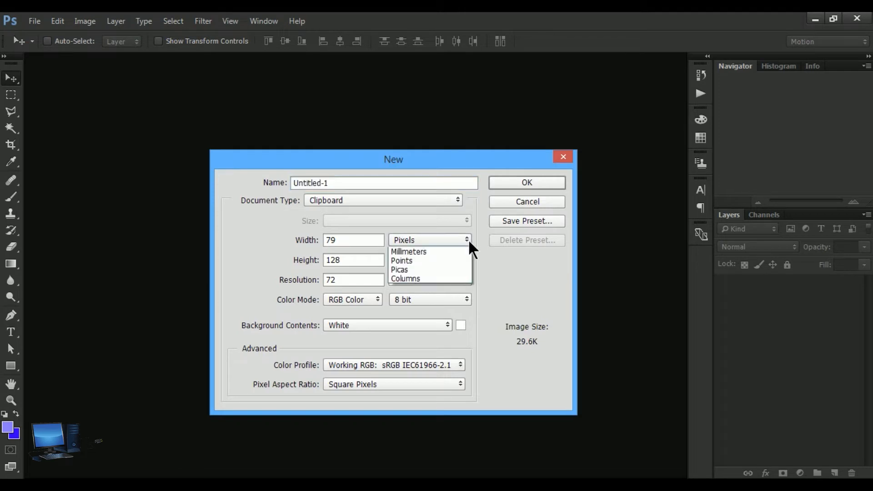
click(419, 257)
click(359, 240)
text(9)
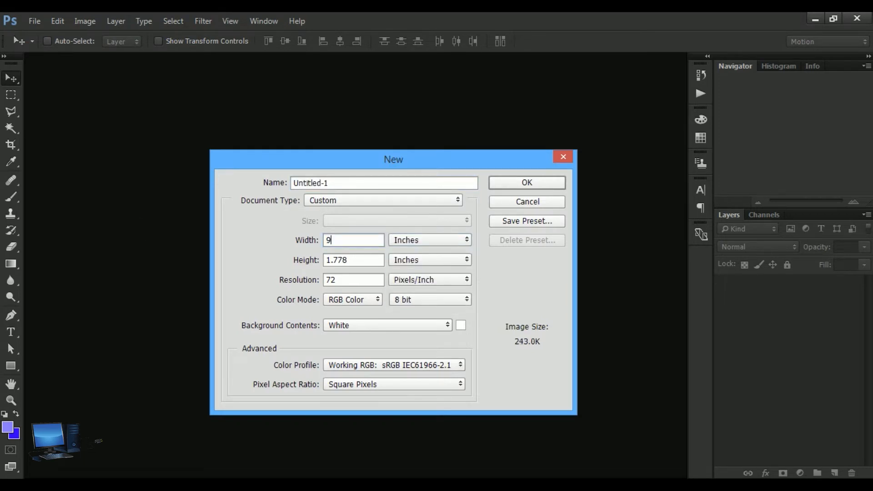
click(370, 265)
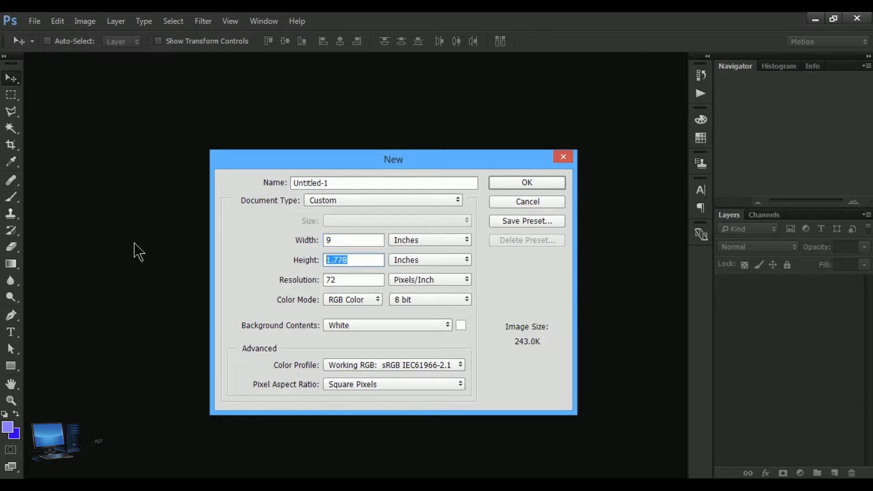
text(7)
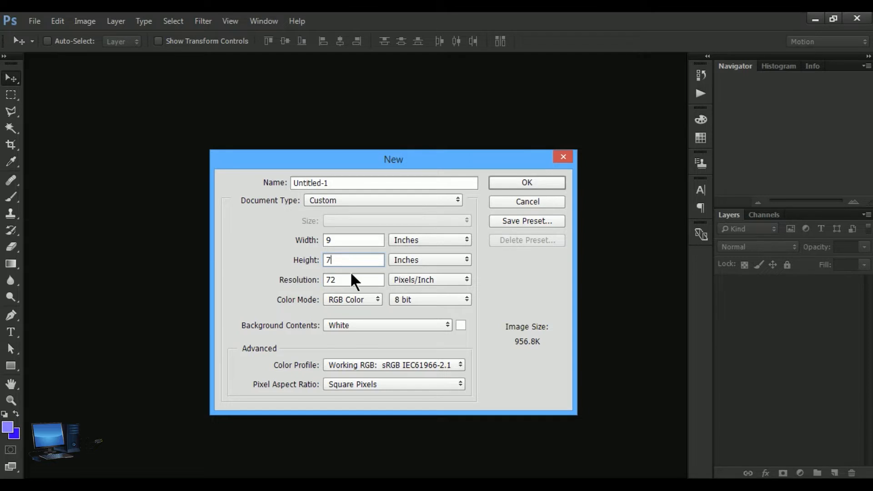
key(Tab)
text(3)
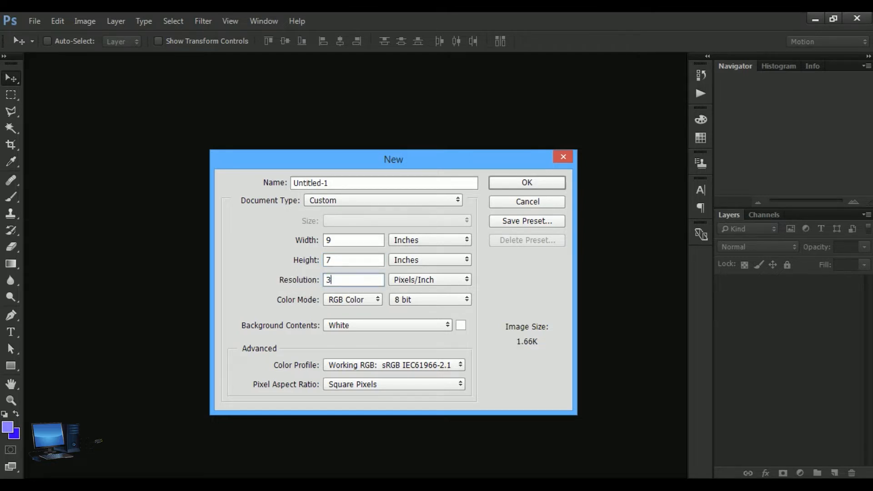
text(00)
click(529, 182)
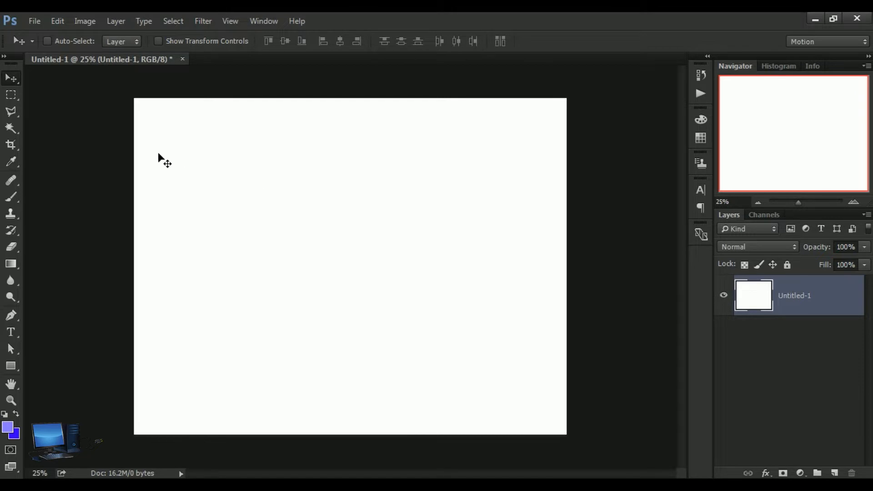
Step: Open the image under-eye-mask-t from the Image 1 folder
click(36, 23)
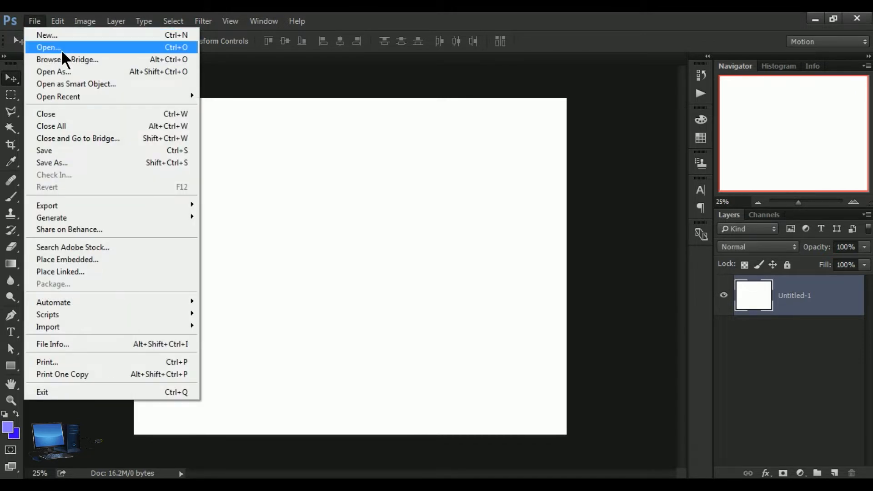
click(61, 50)
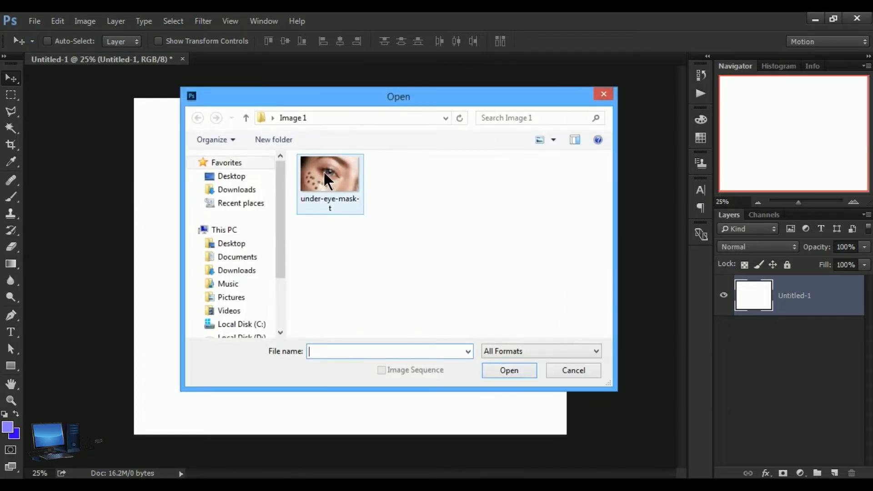
click(323, 182)
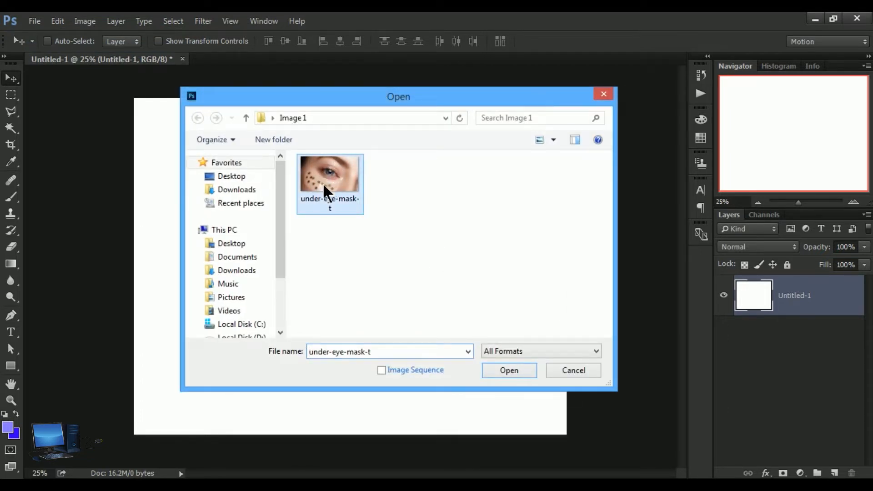
click(515, 374)
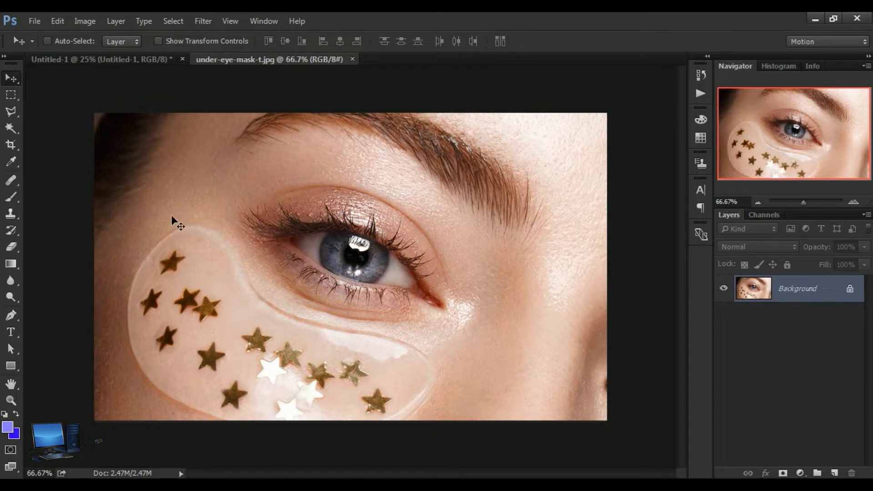
Step: Trace a closed Pen tool path around the eye, following the eyelid crease, inner corner and lower lid
click(11, 315)
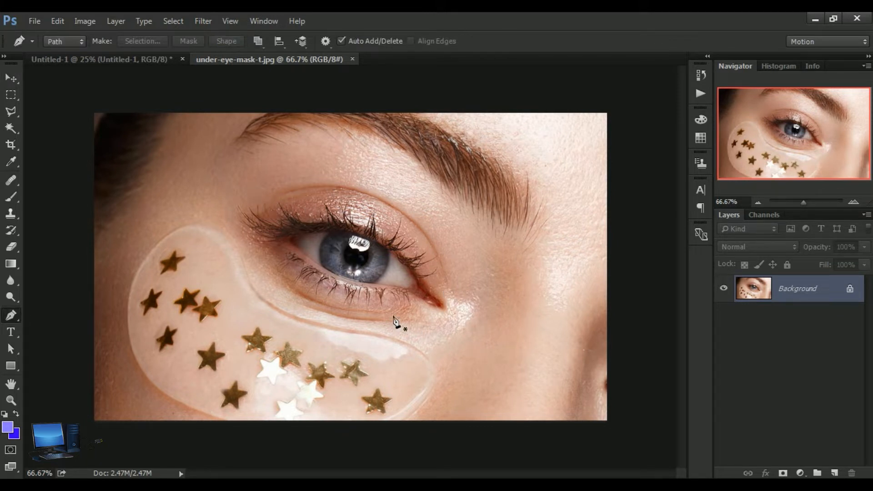
click(228, 214)
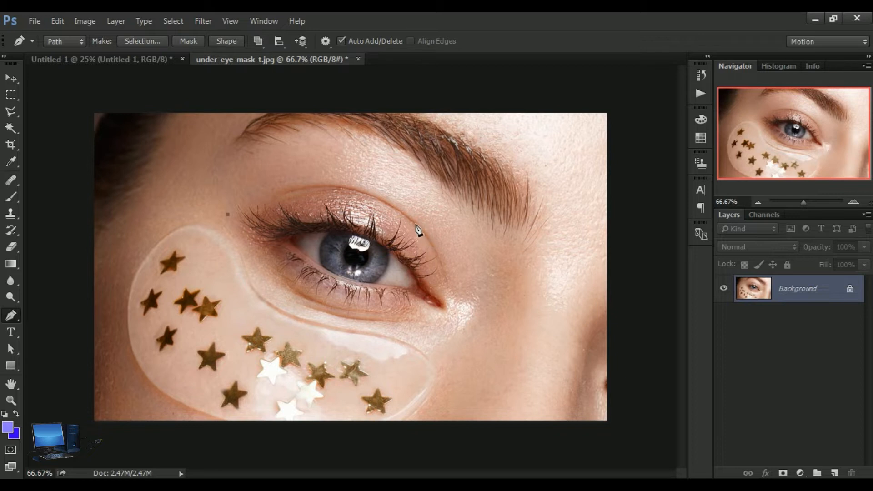
drag(415, 224, 504, 303)
alt+click(417, 225)
click(450, 291)
drag(451, 311, 458, 332)
drag(453, 331, 432, 336)
alt+click(453, 331)
click(415, 321)
drag(227, 214, 170, 82)
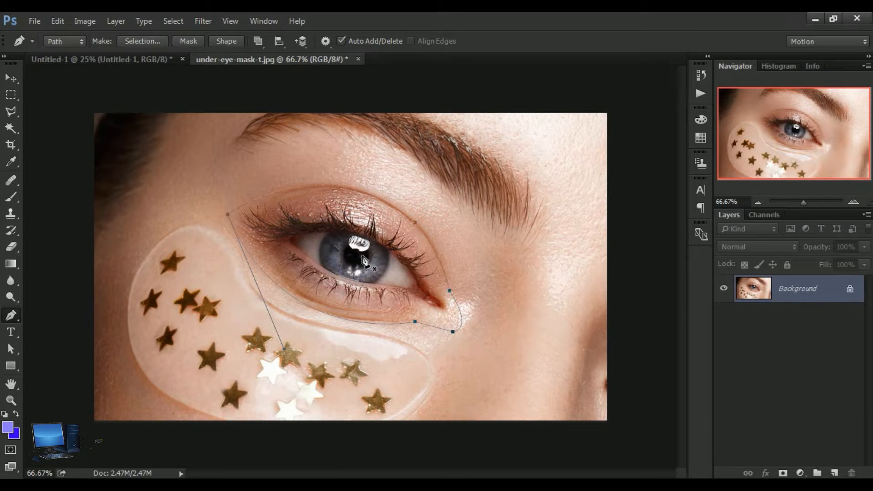
Step: Convert the path around the eye into a selection and copy the selected eye
click(11, 78)
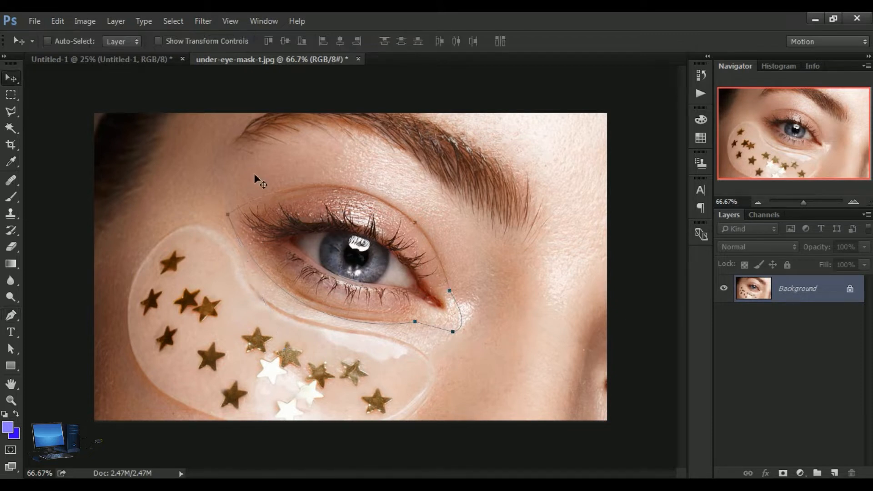
key(ctrl+Return)
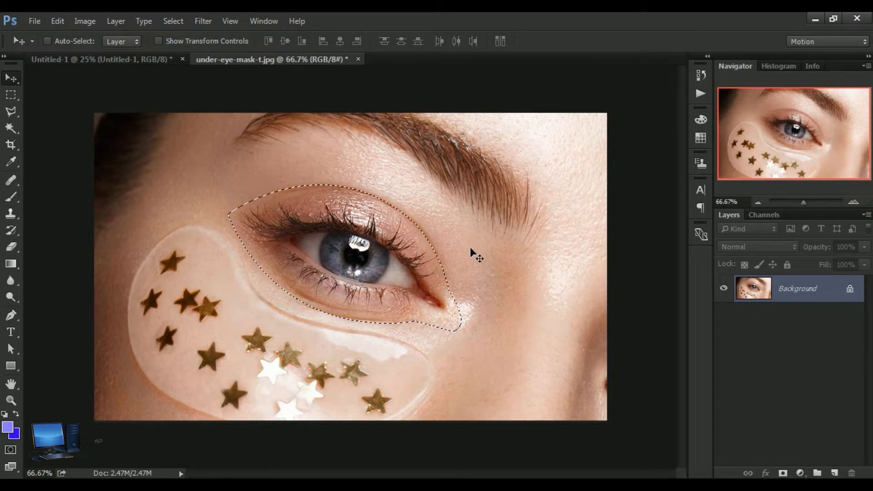
click(58, 21)
click(105, 93)
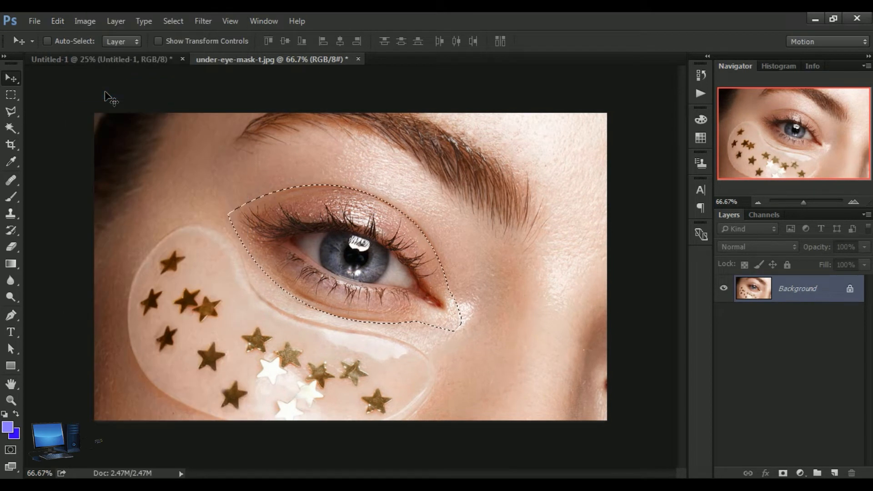
Step: Paste the copied eye into Untitled-1 and move it up and left of the canvas centre
click(112, 61)
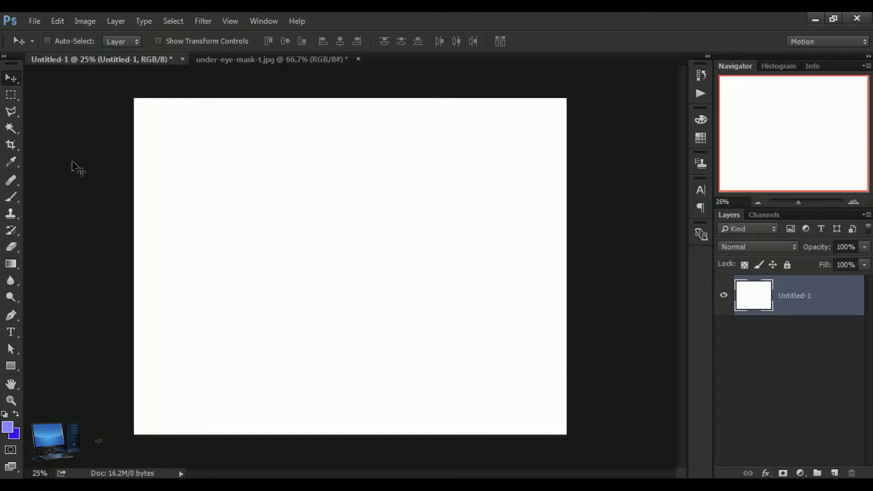
click(59, 22)
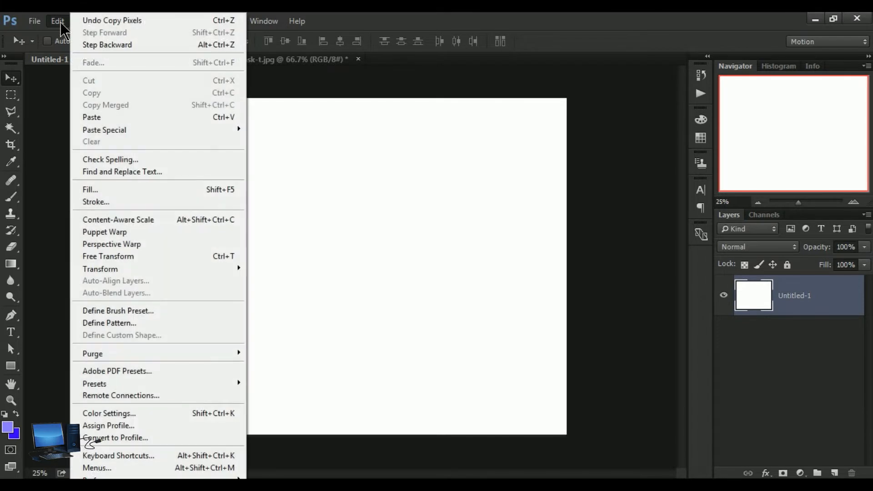
click(96, 121)
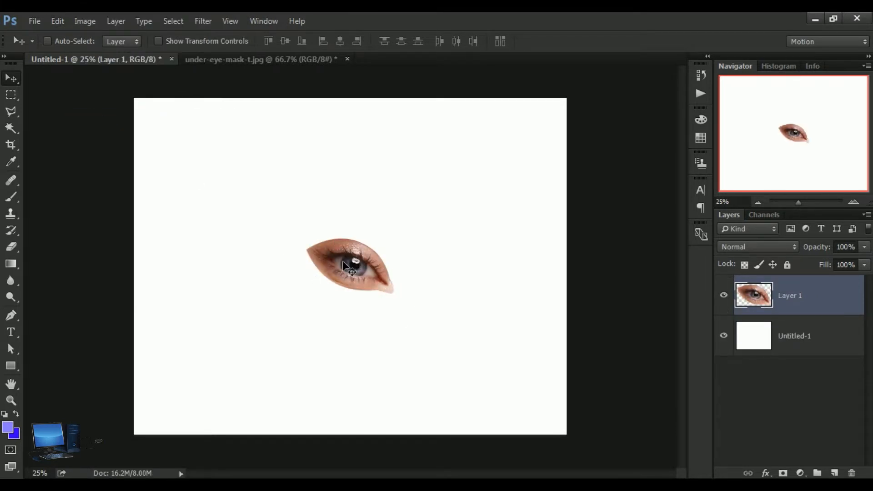
drag(332, 261, 285, 239)
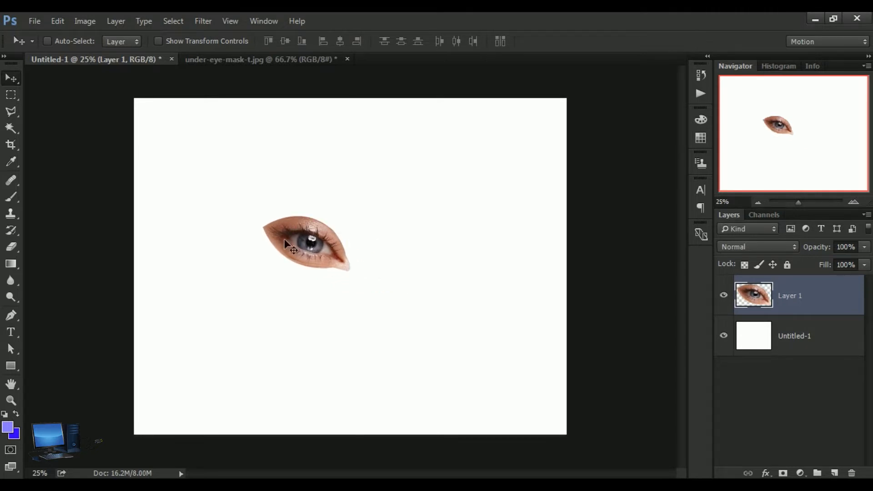
Step: Free Transform the pasted eye: rotate it level and shrink it to less than half its size
click(57, 21)
click(137, 253)
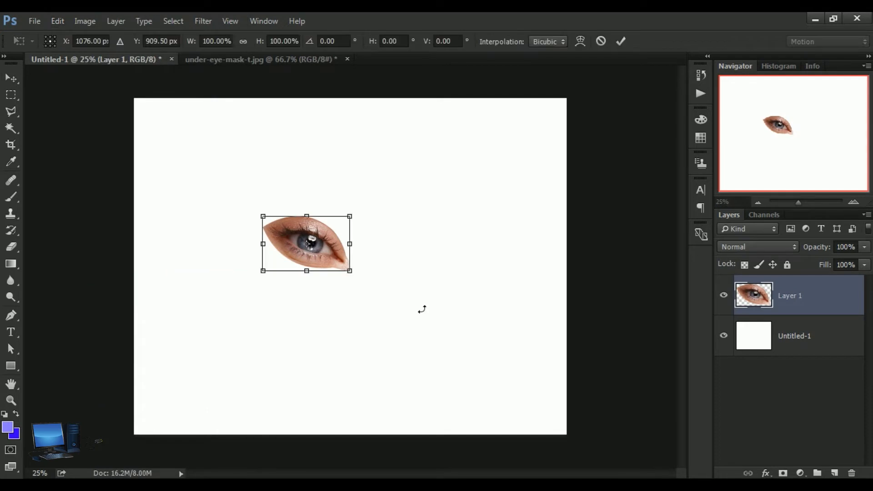
drag(356, 224, 338, 268)
drag(338, 269, 276, 256)
key(Return)
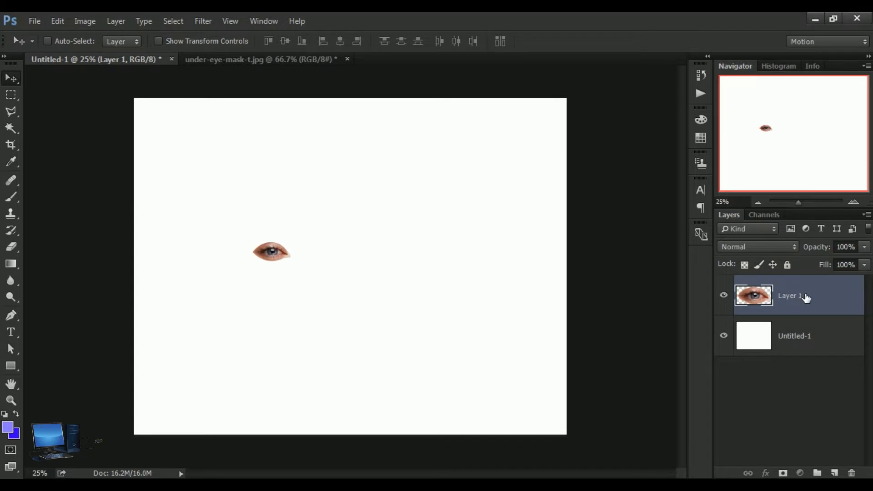
Step: Duplicate the eye layer
drag(805, 297, 844, 475)
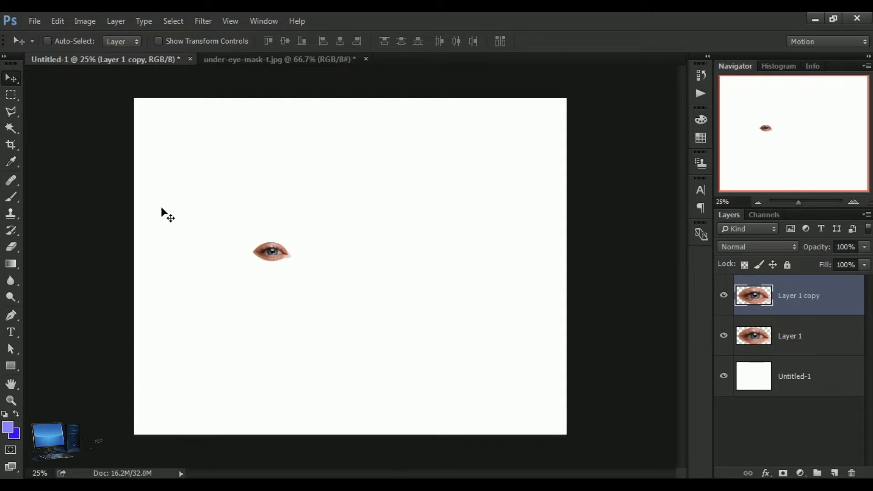
Step: Flip the duplicated eye horizontally and place it directly to the right of the original eye, forming a mirrored pair
click(58, 26)
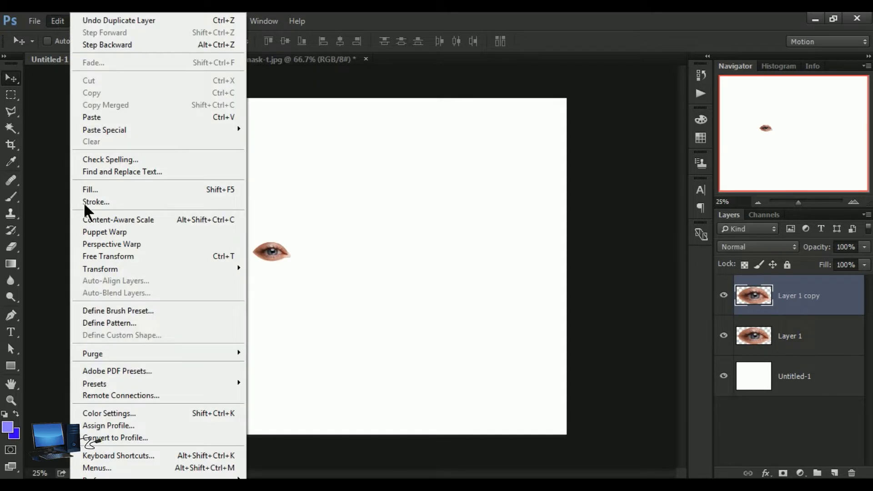
mouse_move(130, 269)
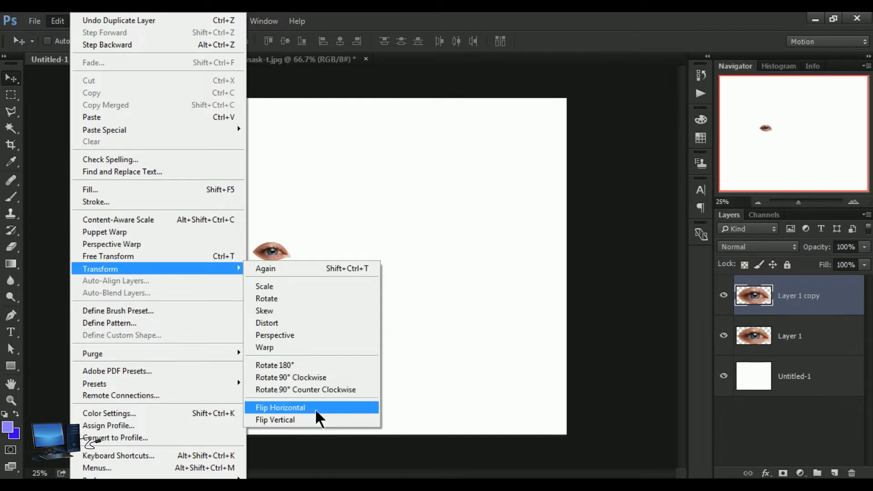
click(315, 408)
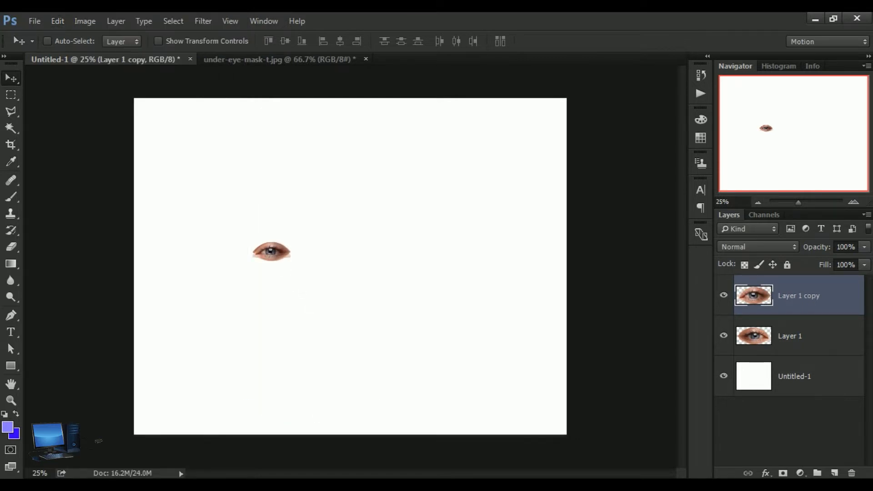
drag(275, 251, 314, 250)
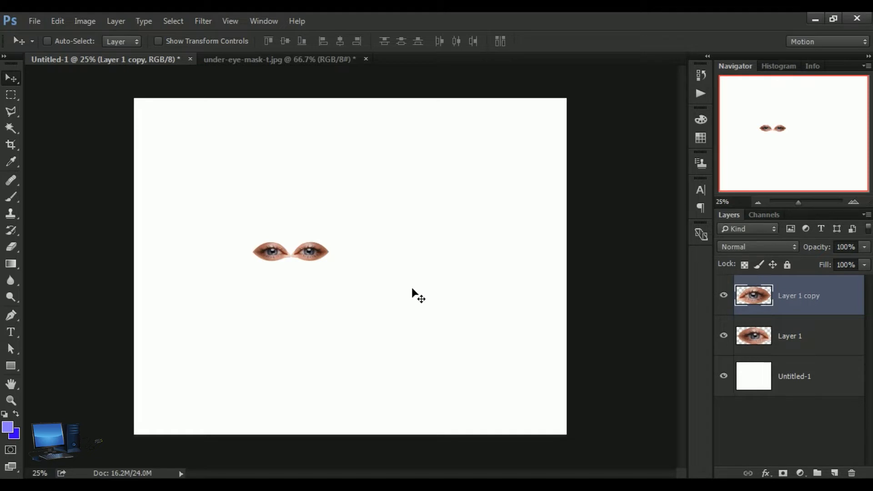
Step: Merge the flipped eye down into Layer 1 and move the pair into the canvas's upper-left corner
click(115, 22)
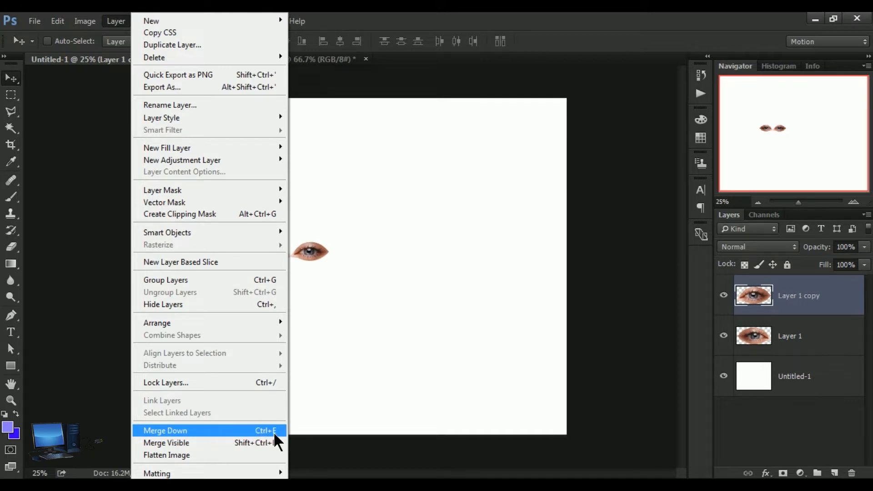
click(208, 432)
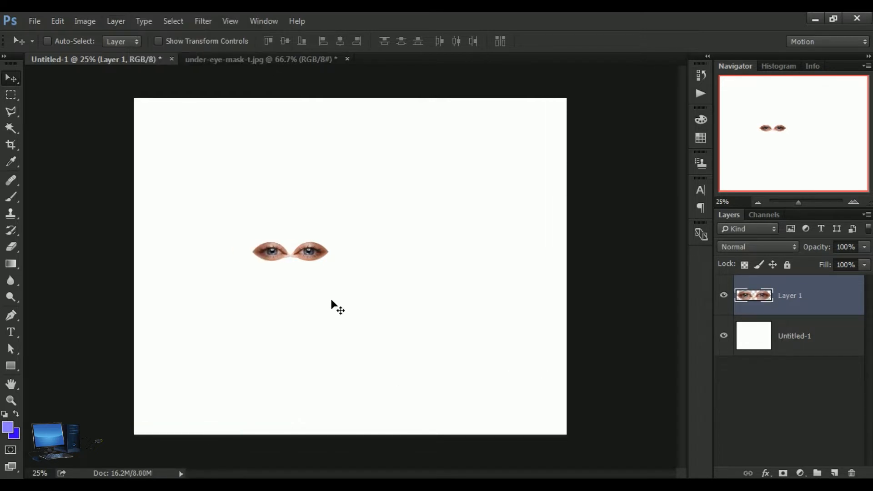
drag(307, 254, 192, 108)
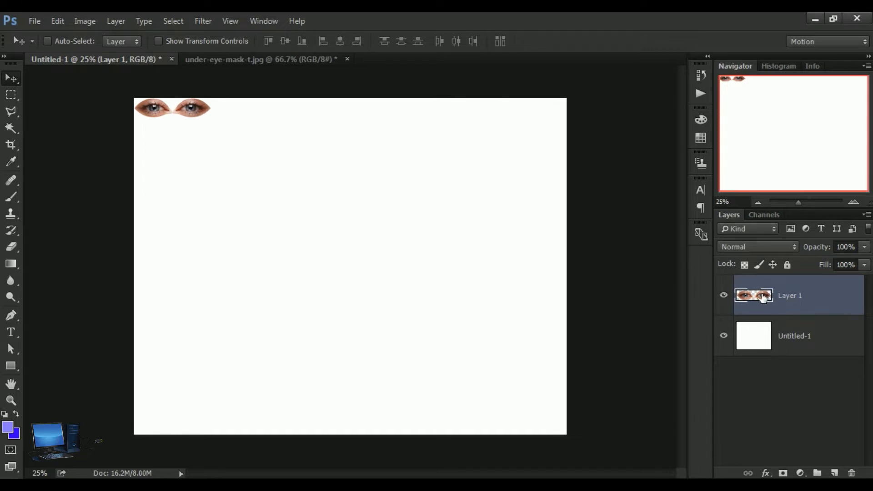
Step: Duplicate the eye pair, place the copy flush to its right along the canvas's upper edge, and merge it down
drag(763, 297, 842, 475)
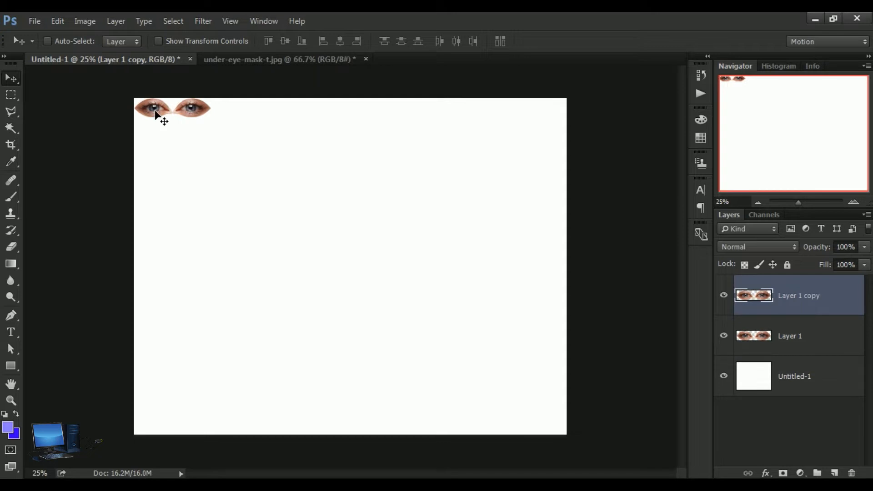
drag(155, 113, 232, 117)
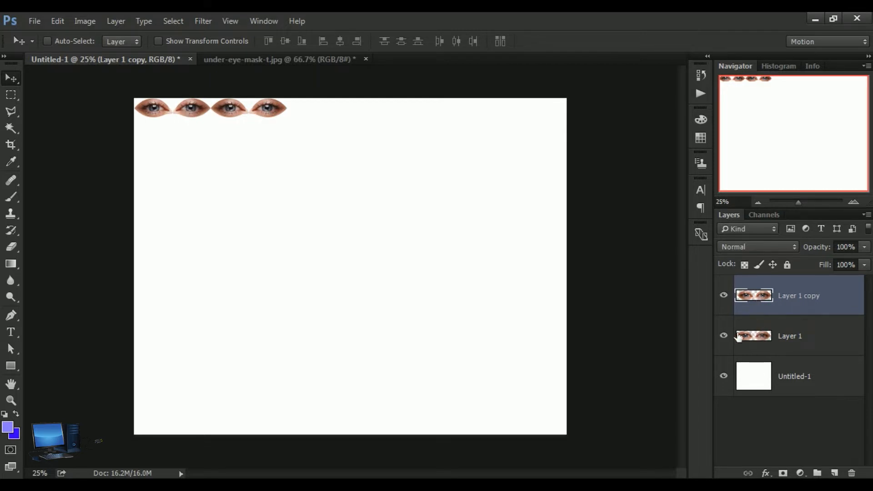
click(117, 21)
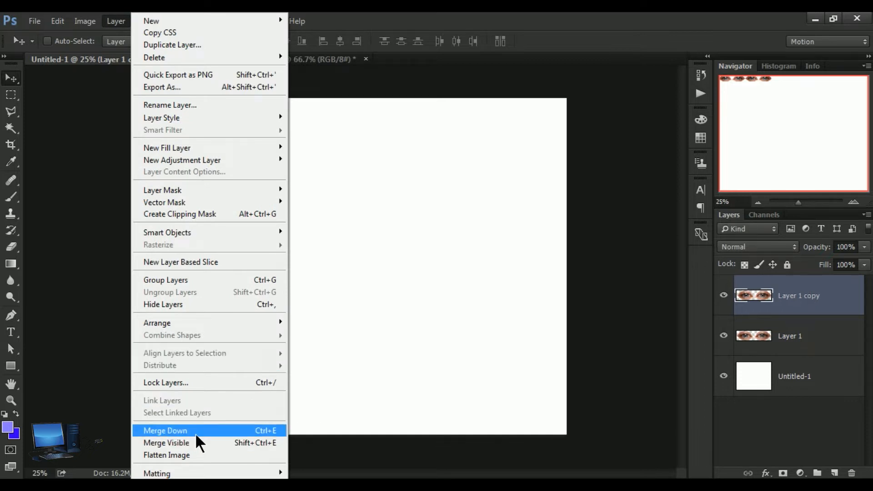
click(195, 433)
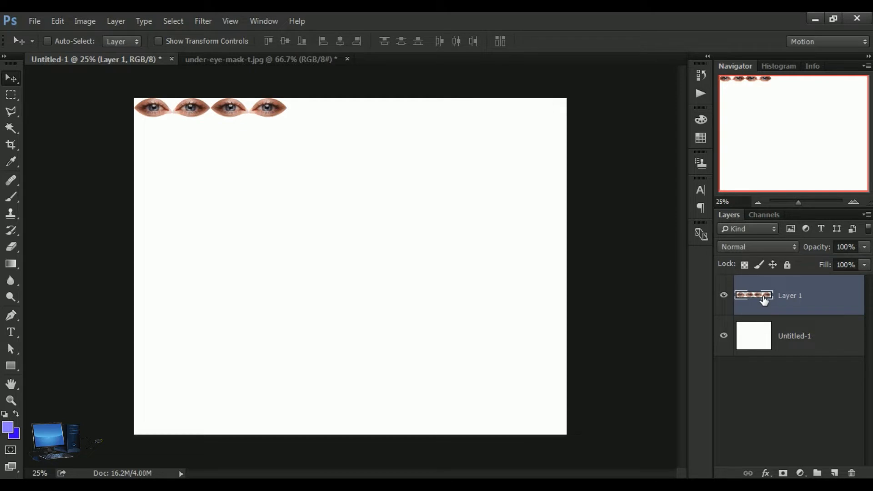
Step: Duplicate the four-eye row, align the copy end to end on its right, and merge it down into Layer 1
drag(795, 295, 835, 473)
drag(152, 114, 309, 113)
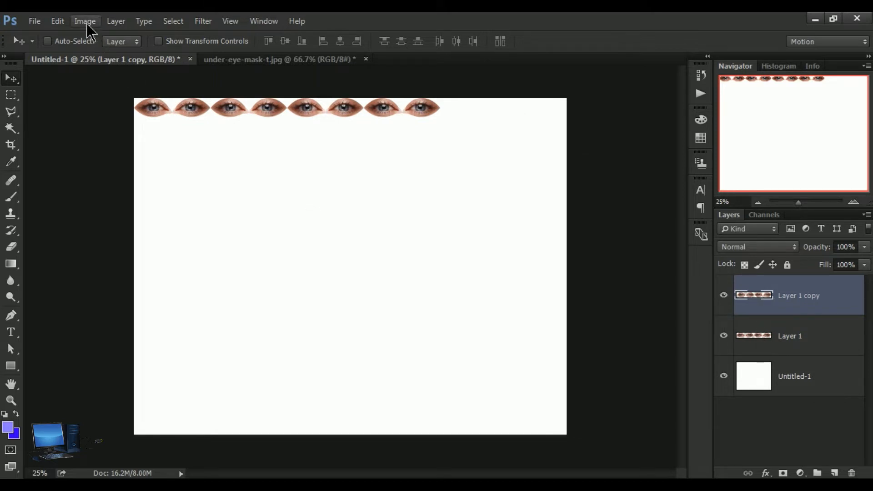
click(116, 23)
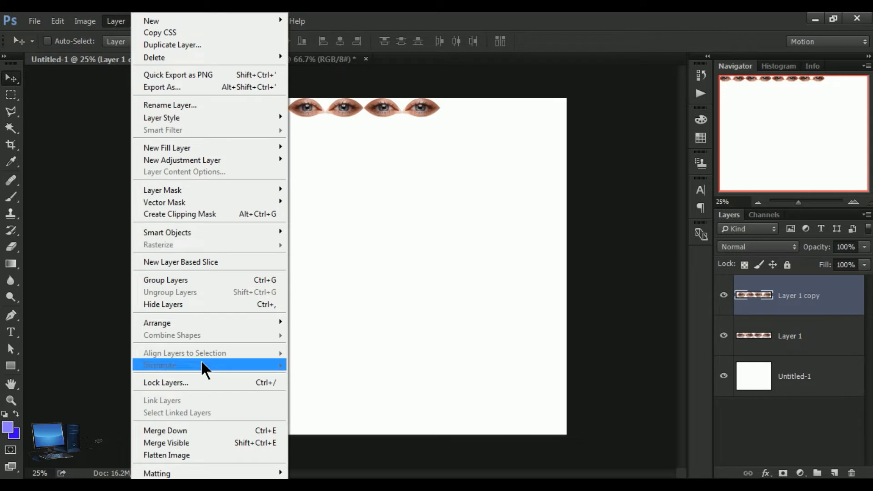
click(215, 430)
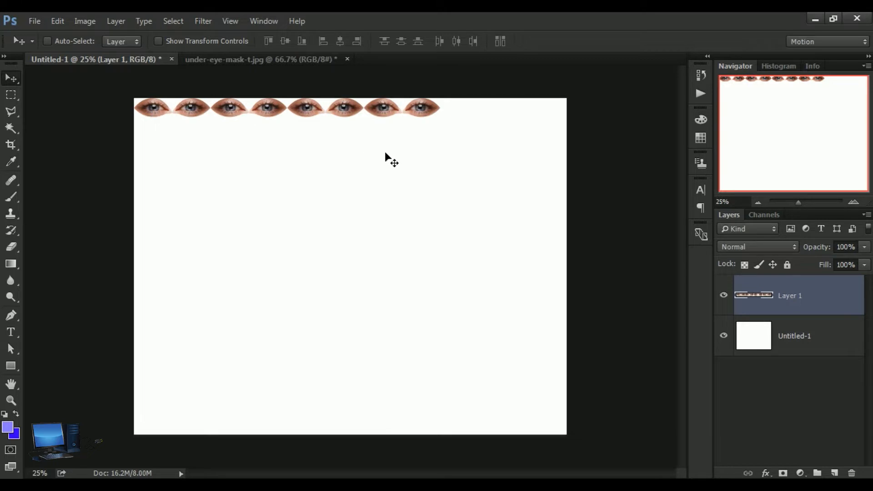
Step: Duplicate the eight-eye row, extend it with the copy past the canvas's right edge, and merge the two layers
drag(799, 295, 844, 476)
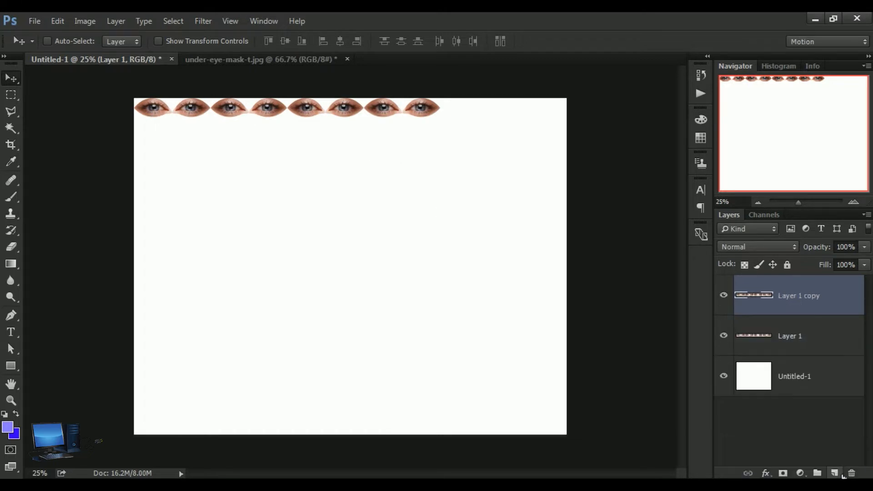
drag(146, 109, 453, 106)
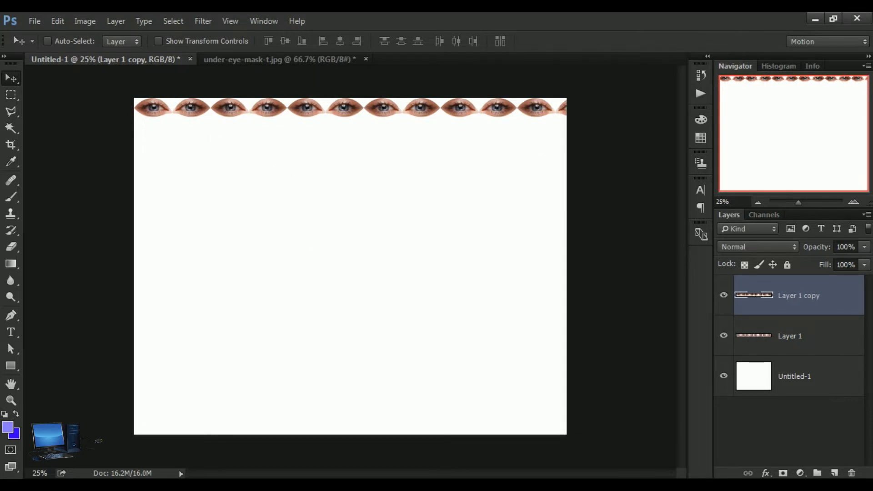
click(114, 25)
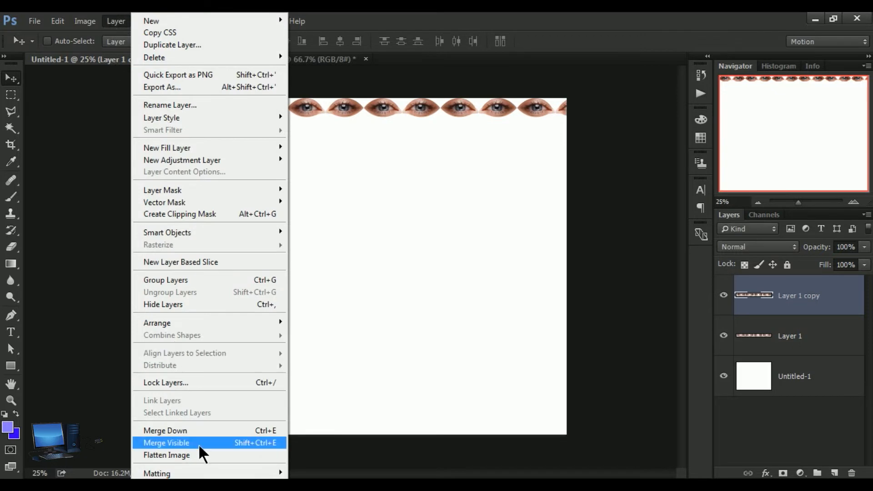
click(200, 431)
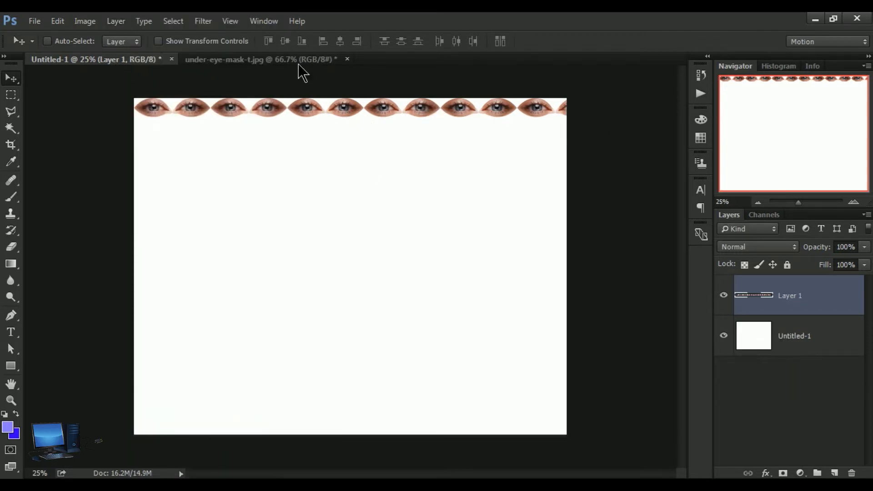
Step: Free Transform the eye row to about 70.5% so it spans exactly the canvas width along the upper edge
click(58, 22)
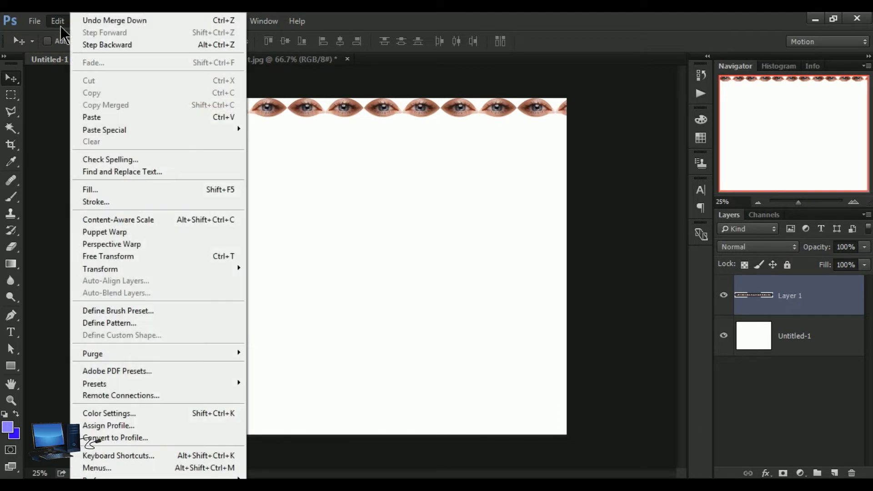
click(108, 256)
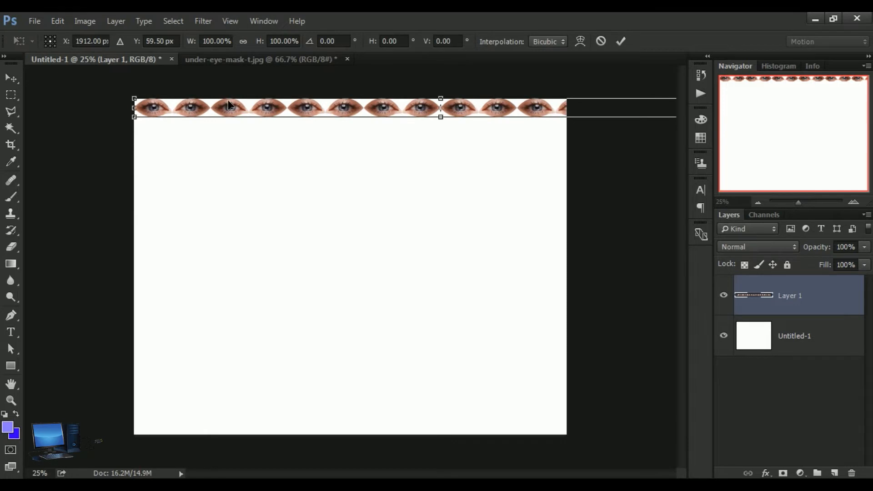
drag(135, 102, 291, 104)
drag(450, 114, 312, 108)
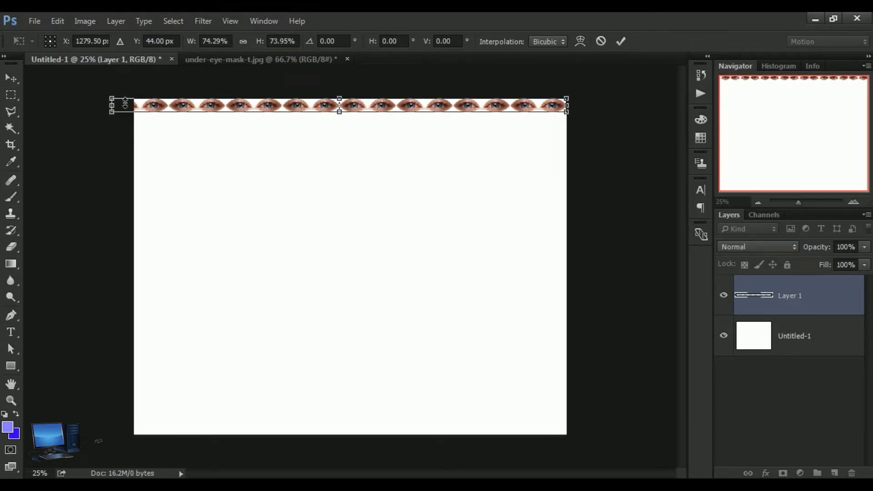
drag(115, 106, 138, 108)
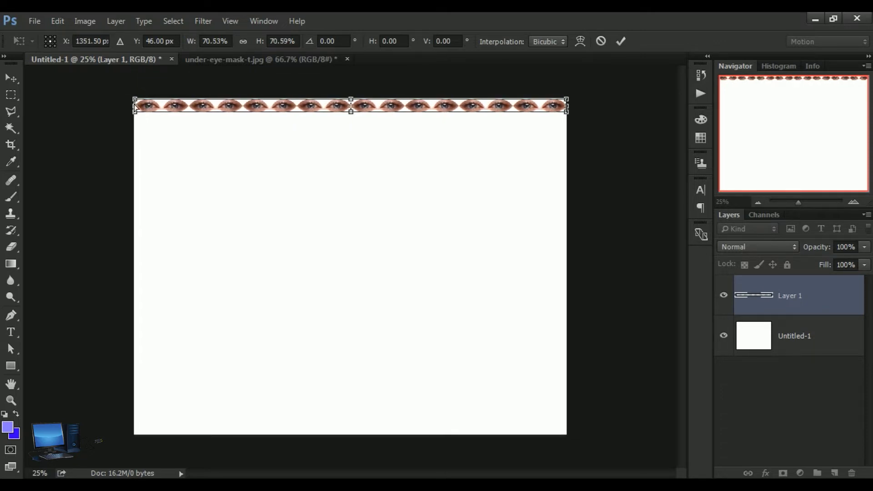
key(Return)
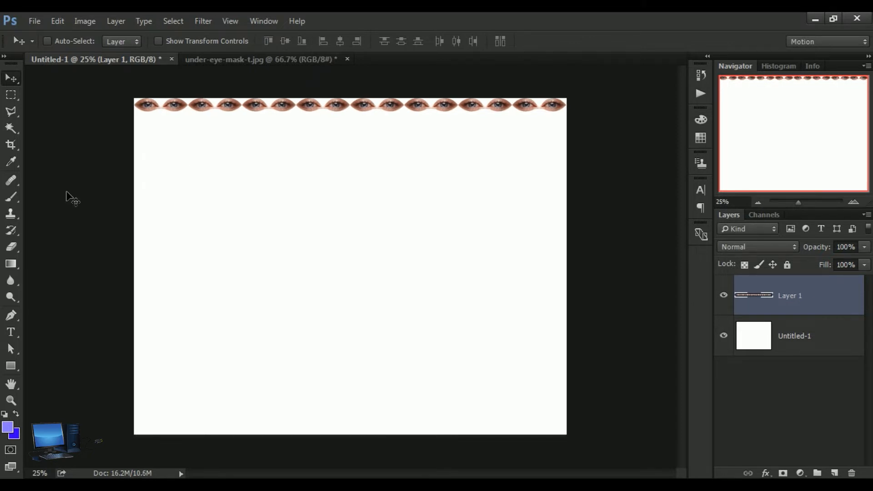
Step: Duplicate the full-width eye row, nudge the copy slightly down over the original, and merge it down into Layer 1
click(11, 400)
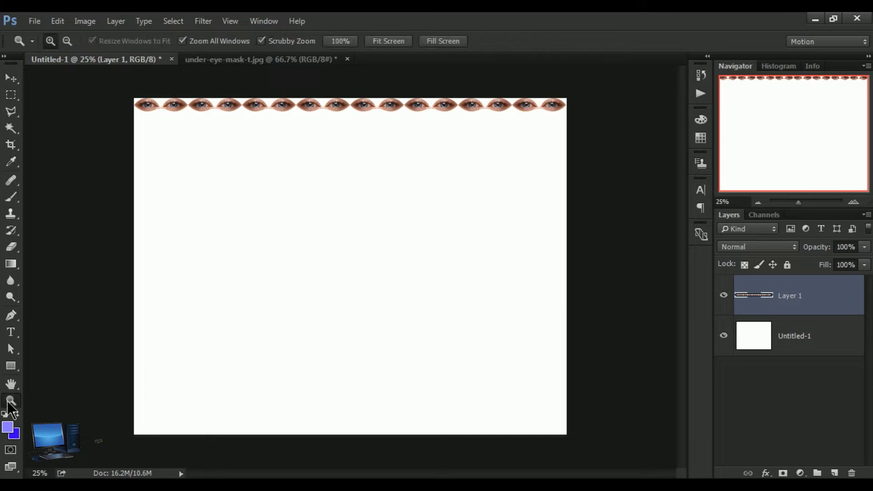
click(325, 143)
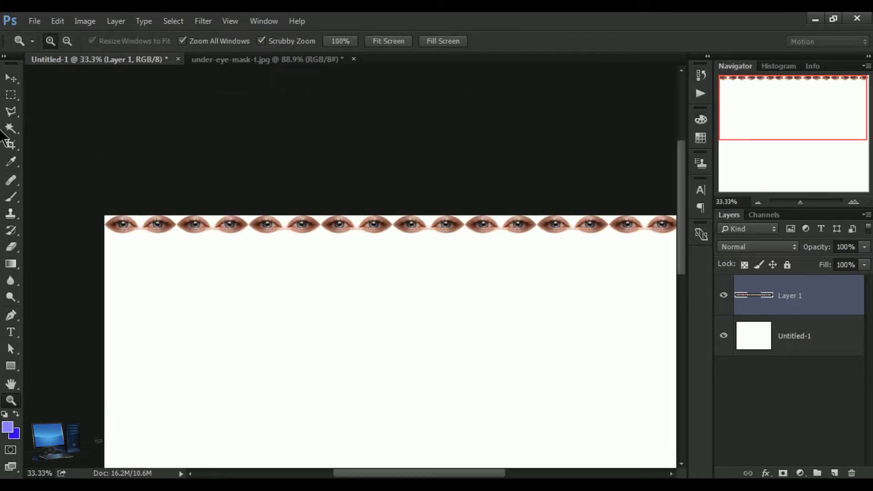
click(11, 384)
drag(486, 344, 443, 242)
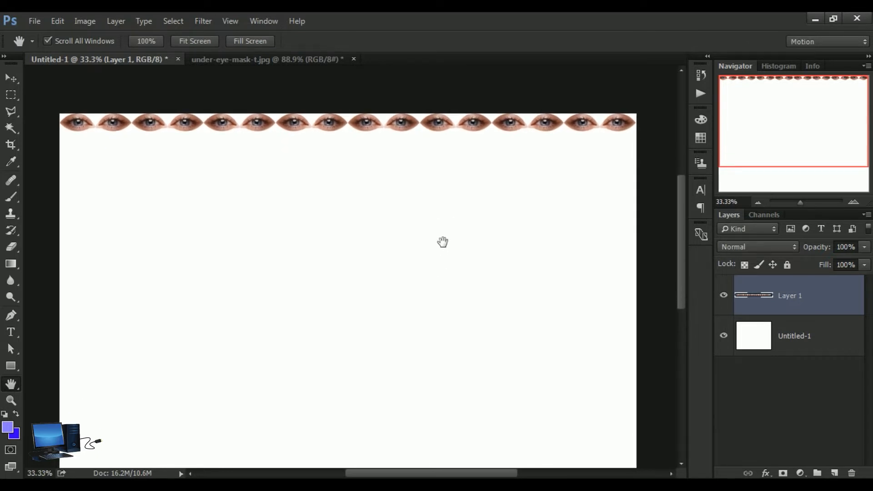
click(11, 78)
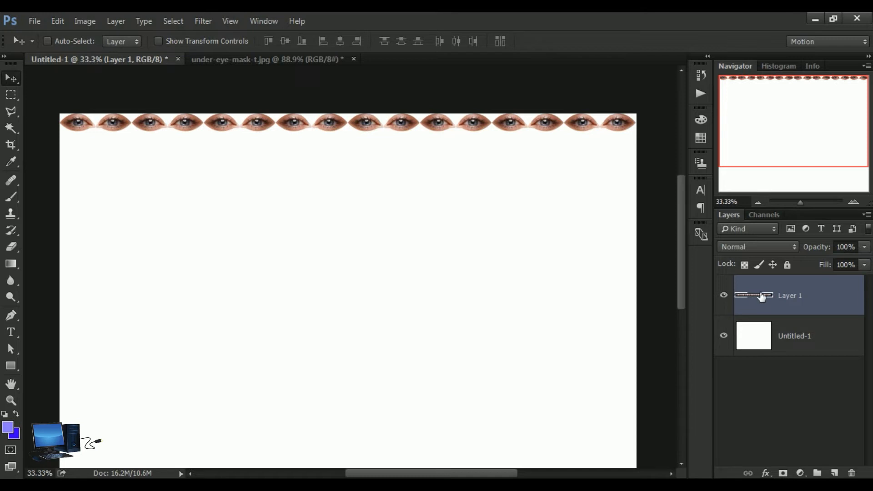
drag(807, 302, 844, 475)
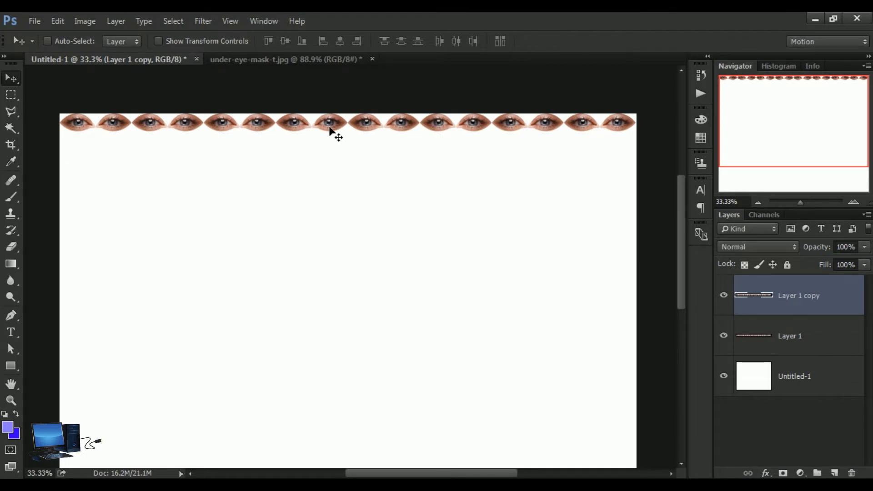
key(Down)
key(Down)
key(Down)
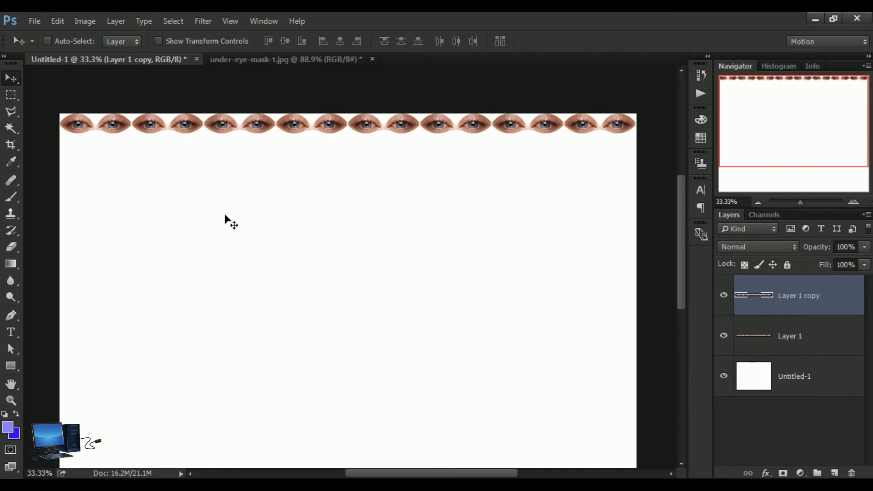
click(116, 22)
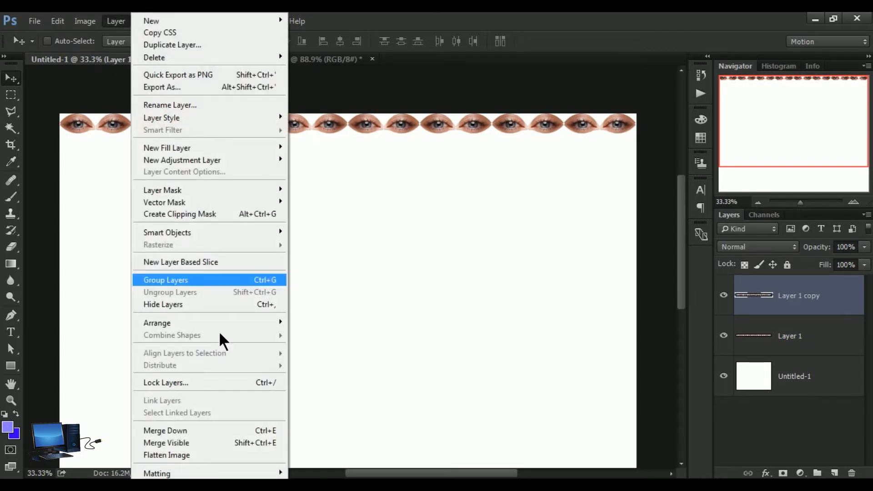
click(220, 430)
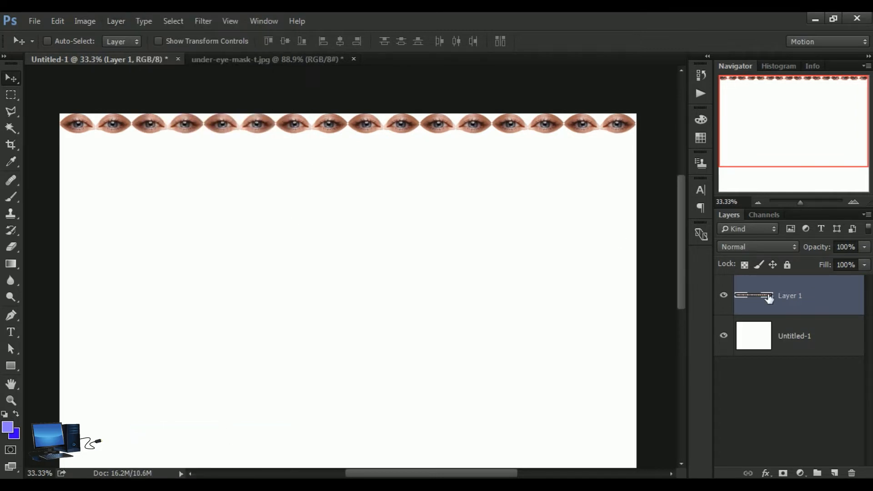
Step: Duplicate the merged eye row again and nudge the new copy a little further down, fine-tuning its overlap
drag(769, 297, 835, 473)
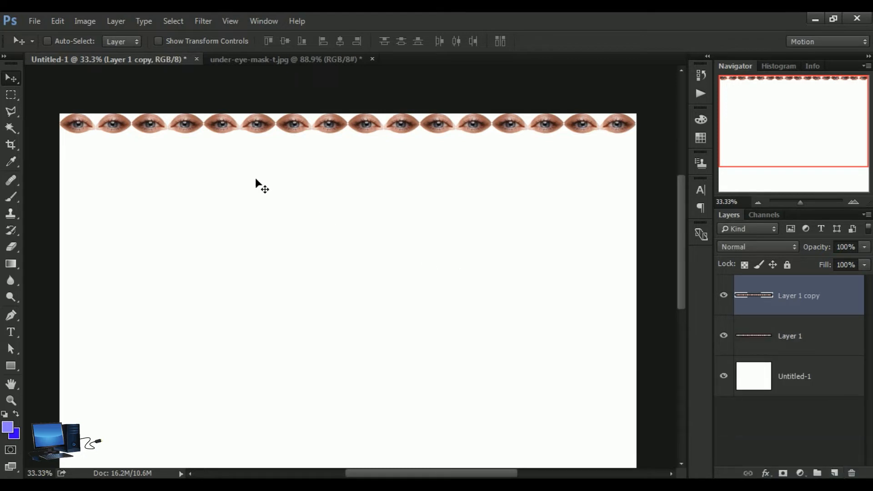
key(Down)
key(Down)
key(Down)
key(Down)
key(Down)
key(Down)
key(Down)
key(Down)
key(Down)
key(Down)
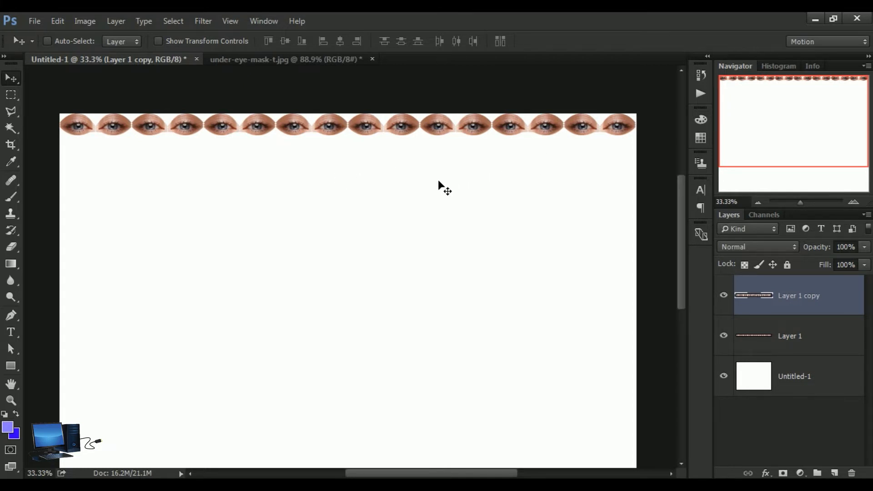
key(Down)
key(Down)
key(Down)
key(Down)
key(Down)
key(Down)
key(Down)
key(Down)
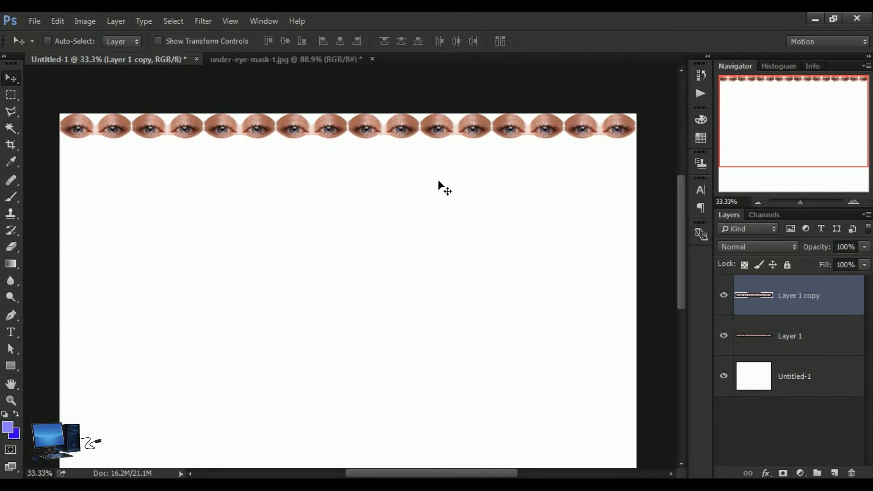
key(Up)
key(Up)
key(Up)
key(Up)
key(Up)
key(Up)
key(Up)
key(Up)
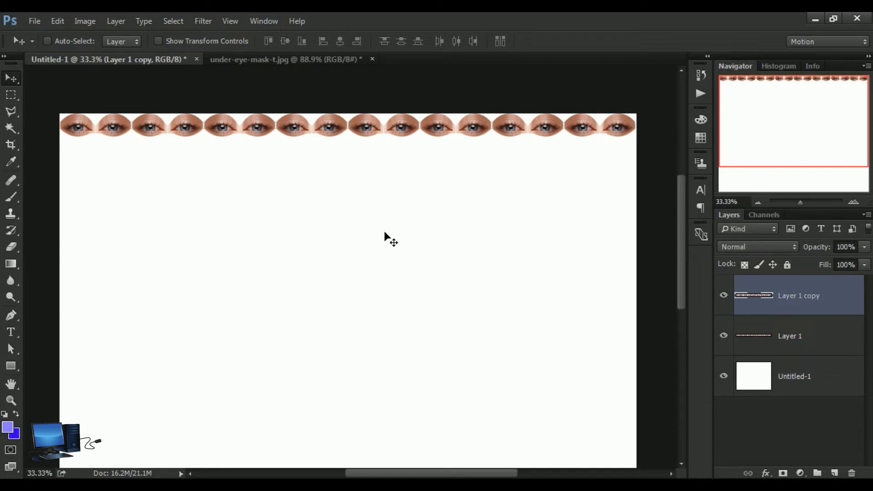
Step: Merge the nudged row copy down into Layer 1 and duplicate the merged eye row
click(116, 21)
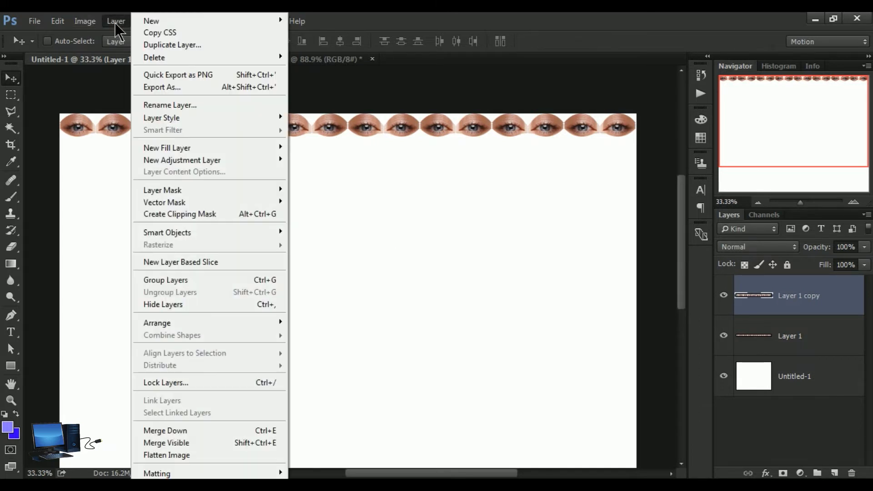
click(187, 430)
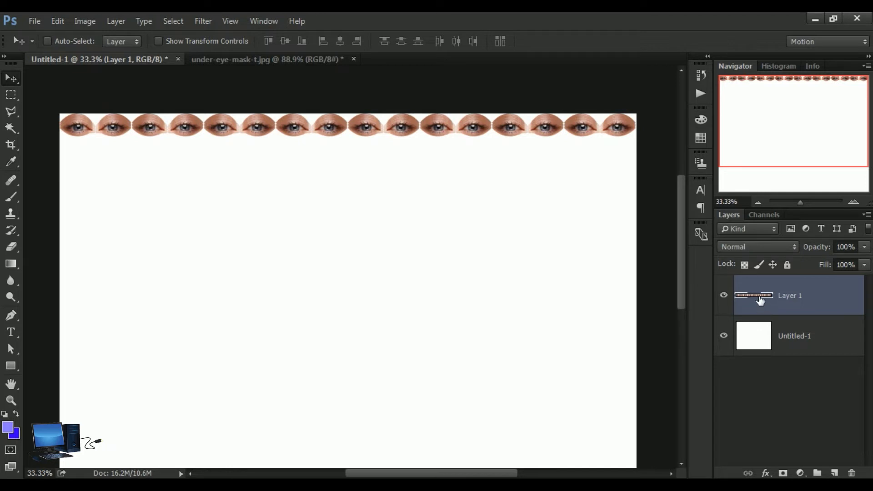
drag(760, 300, 834, 473)
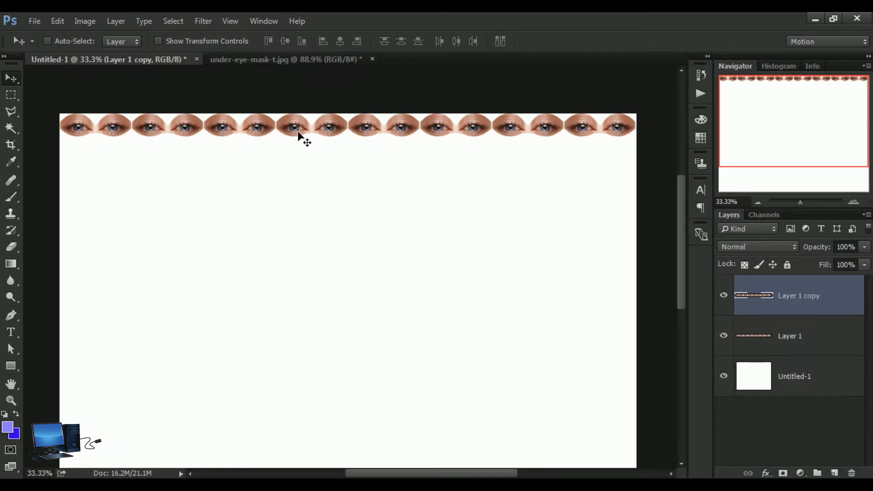
Step: Nudge the row copy slightly further down so it covers the original eyes and extends the skin above them
key(shift+Down)
key(shift+Down)
key(shift+Down)
key(shift+Down)
key(shift+Down)
key(shift+Down)
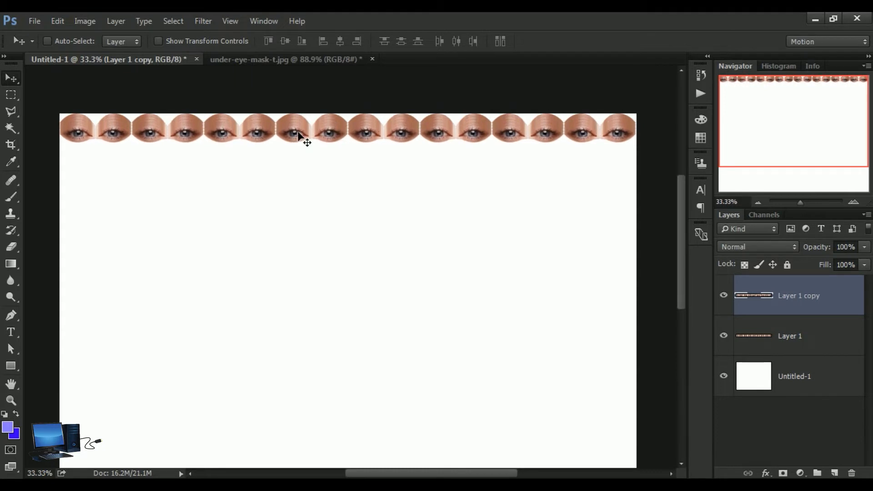
key(shift+Down)
key(shift+Down)
key(shift+Down)
key(shift+Down)
key(shift+Down)
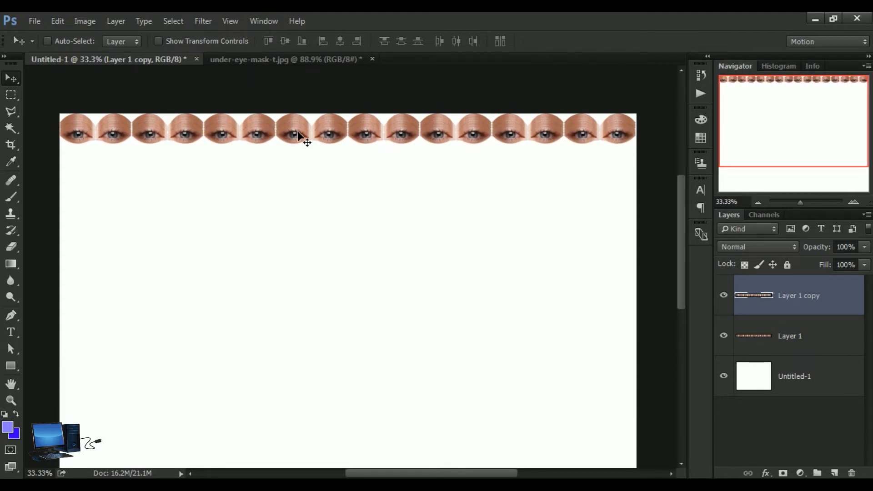
key(Down)
key(Down)
Step: Merge the lowered copy into Layer 1 and duplicate the resulting taller eye row
click(115, 23)
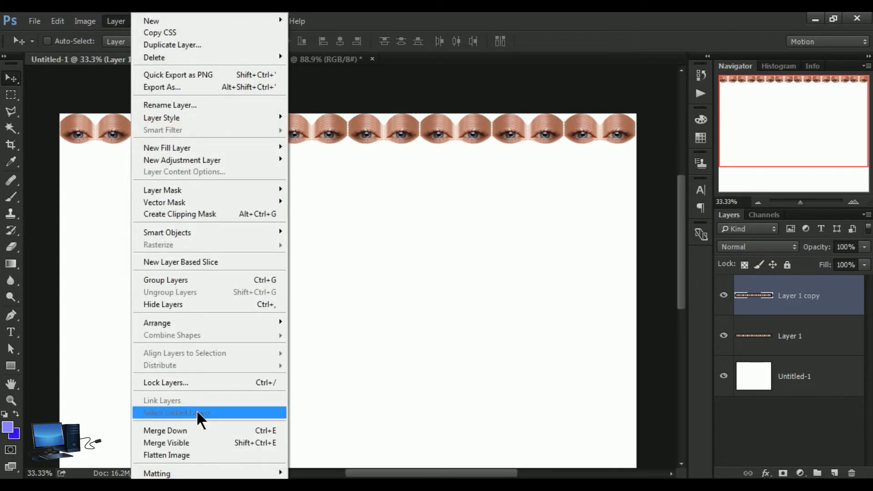
click(218, 430)
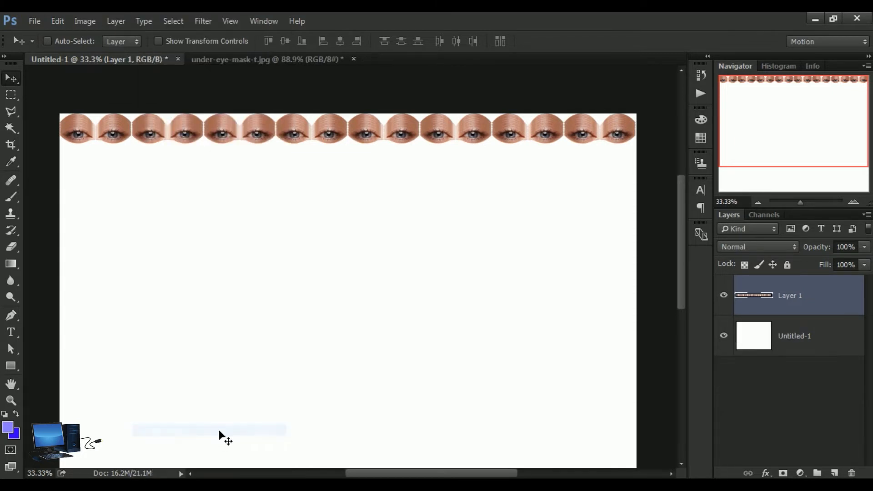
drag(772, 300, 842, 476)
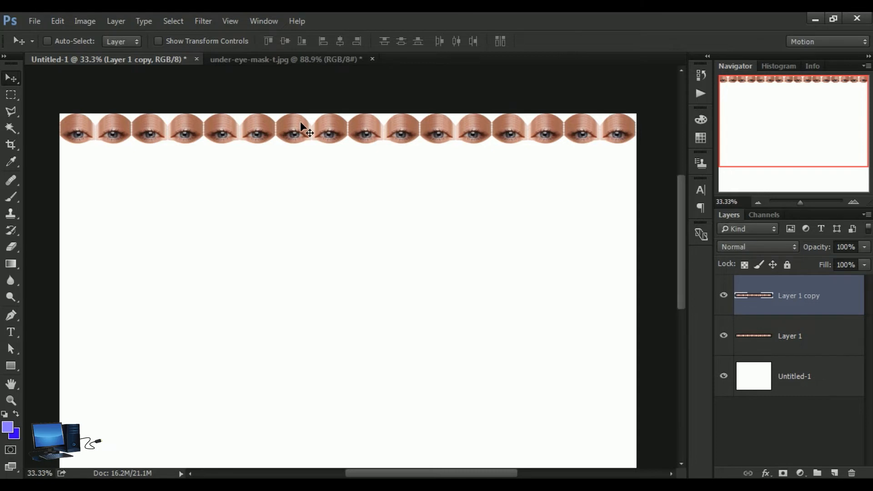
Step: Nudge the new copy straight down over the eyes of Layer 1, adjusting the overlap to lengthen the skin columns
key(alt+Down)
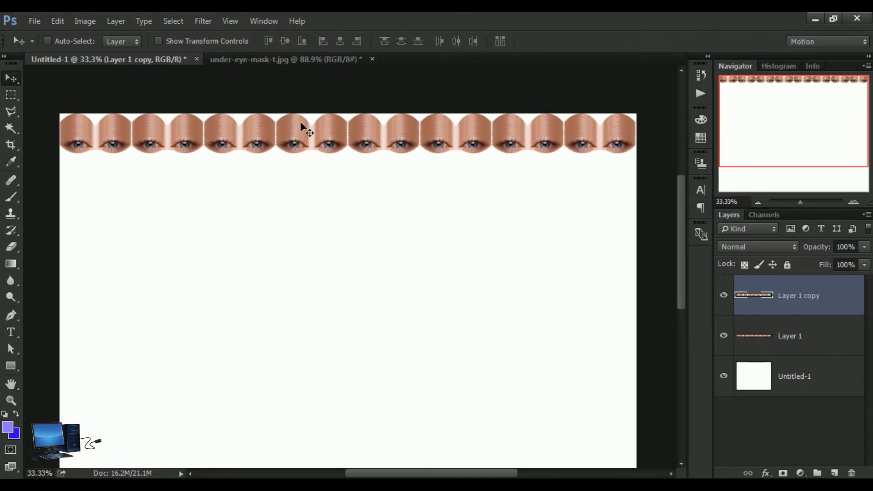
key(alt+Down)
key(ctrl+alt+z)
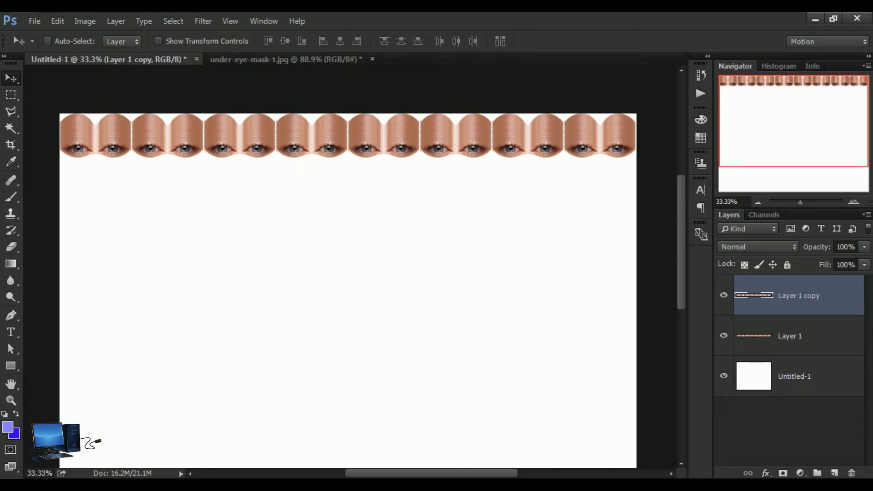
Step: Merge the copy down into Layer 1 and duplicate the lengthened skin columns
click(127, 21)
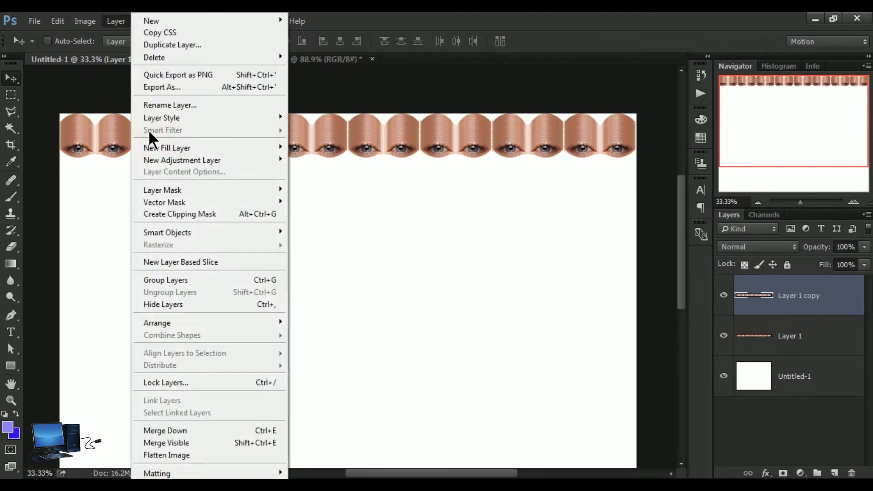
click(206, 431)
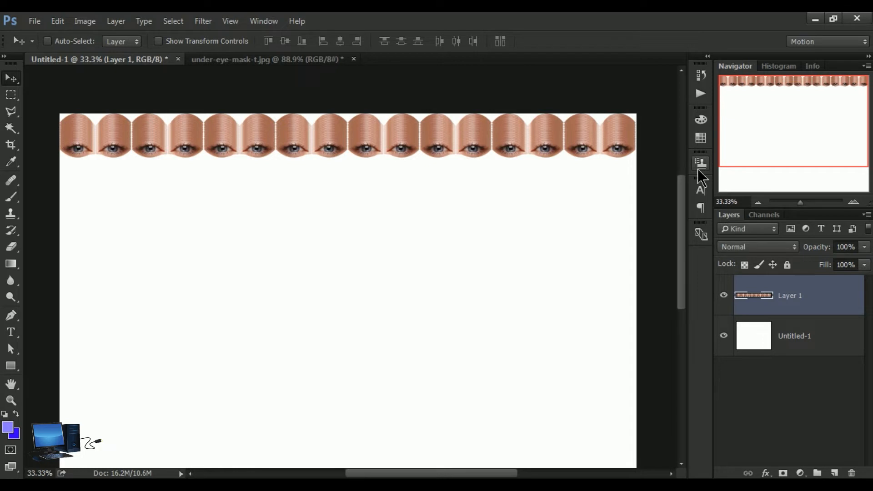
drag(777, 304, 834, 473)
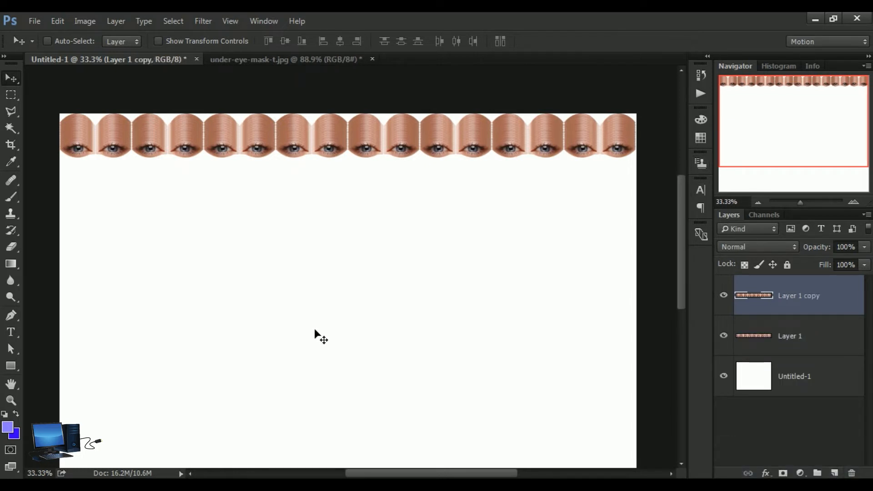
Step: Nudge the duplicated columns down to extend the strip, fine-tuning back up until the seam over the original eyes is hidden
key(shift+Down)
key(shift+Down)
key(shift+Down)
key(shift+Down)
key(shift+Down)
key(shift+Down)
key(shift+Down)
key(shift+Down)
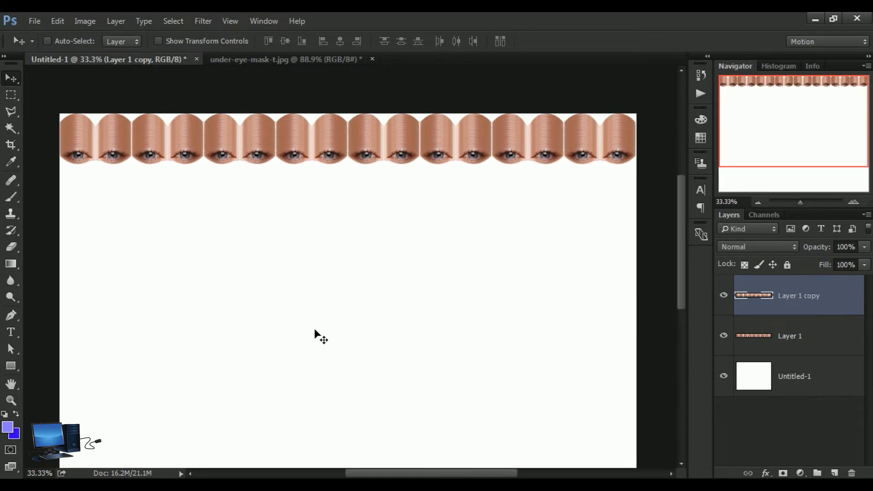
key(shift+Down)
key(shift+Down)
key(shift+Down)
key(shift+Down)
key(shift+Down)
key(shift+Down)
key(shift+Down)
key(shift+Down)
key(shift+Down)
key(shift+Down)
key(shift+Down)
key(shift+Down)
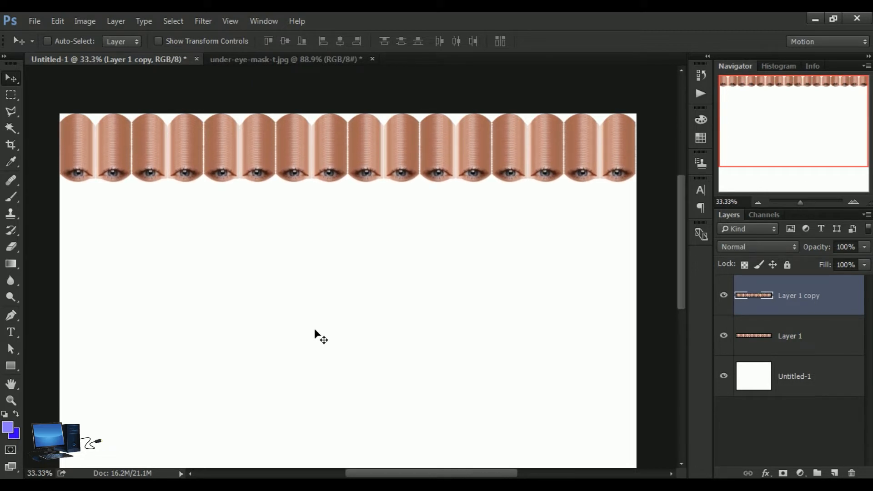
key(Down)
key(Down)
key(Down)
key(Down)
key(Down)
key(Down)
key(Down)
key(Down)
key(Down)
key(Down)
key(Down)
key(Down)
key(Down)
key(Down)
key(Up)
key(Up)
key(Up)
key(Up)
key(Up)
key(Up)
key(Up)
key(Up)
key(Up)
key(Up)
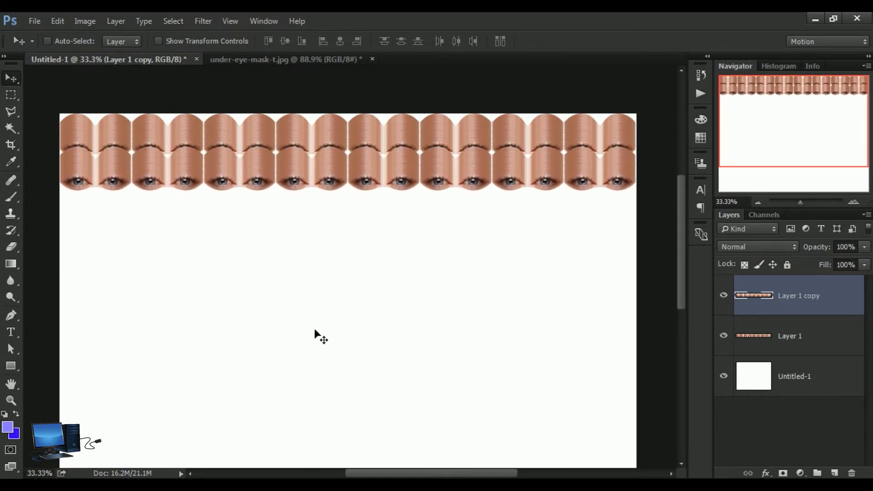
key(Up)
key(Up)
key(Up)
key(Up)
key(Up)
key(Up)
key(Up)
key(Up)
key(Up)
key(Up)
key(Up)
key(Up)
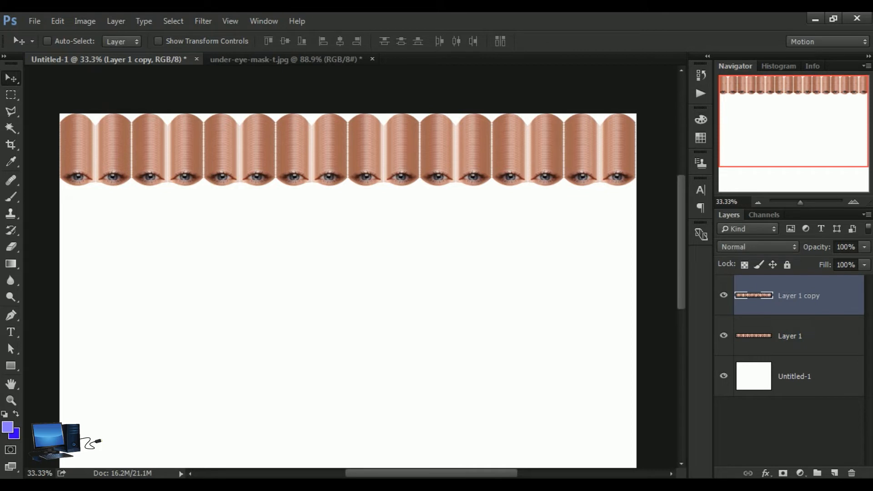
Step: Merge the extended columns into Layer 1 and make another duplicate of the merged layer
click(119, 22)
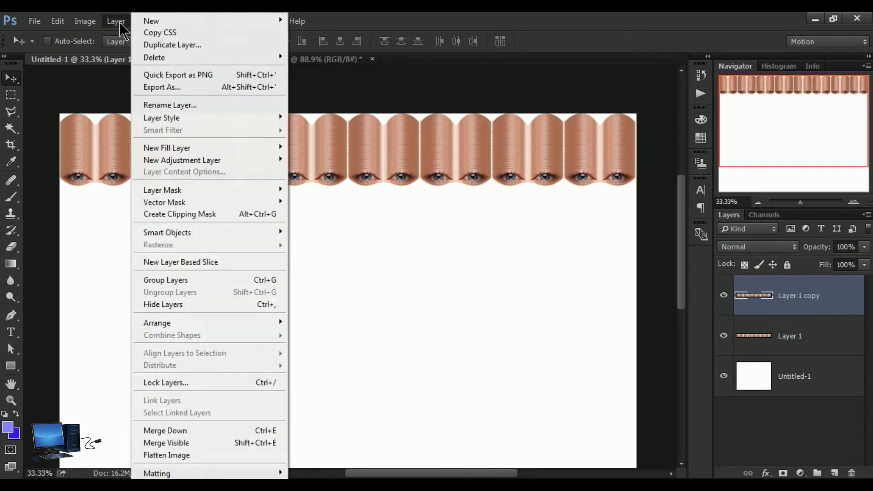
click(173, 432)
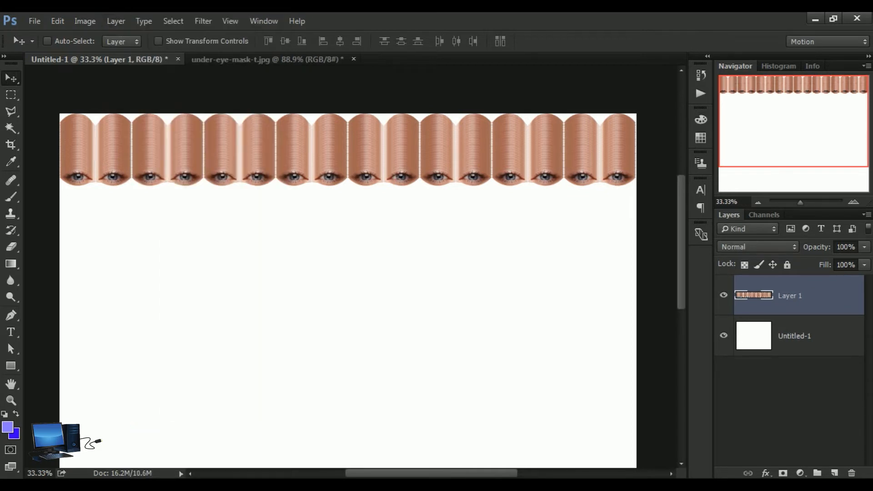
drag(765, 293, 836, 474)
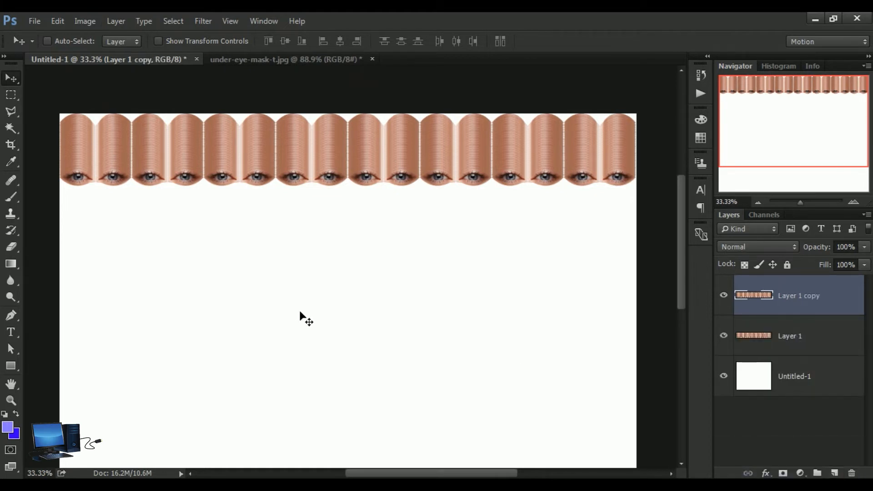
Step: Move the copy down to about double the lengthened columns, nudging back up until no eye seam shows between the two layers
key(shift+Down)
key(shift+Down)
key(shift+Down)
key(shift+Down)
key(shift+Down)
key(shift+Down)
key(shift+Down)
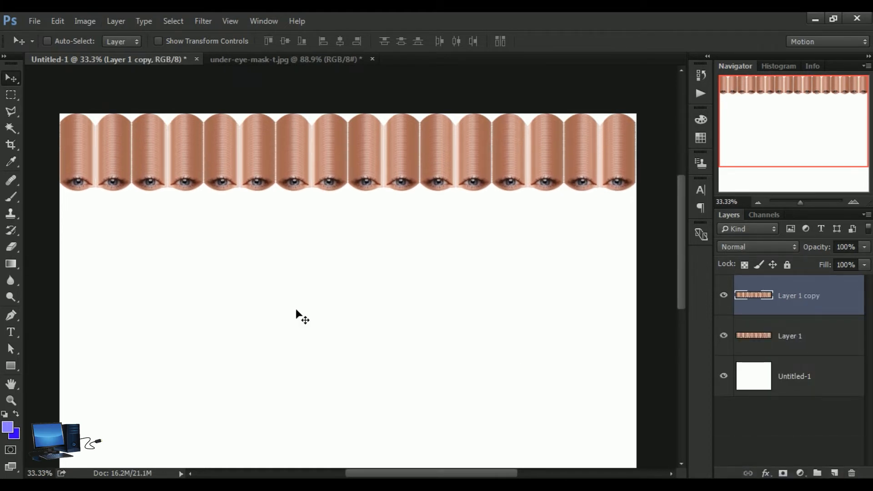
key(shift+Down)
key(shift+Down)
key(shift+Down)
key(shift+Down)
key(shift+Down)
key(shift+Down)
key(shift+Down)
key(shift+Down)
key(shift+Down)
key(shift+Down)
key(shift+Down)
key(shift+Down)
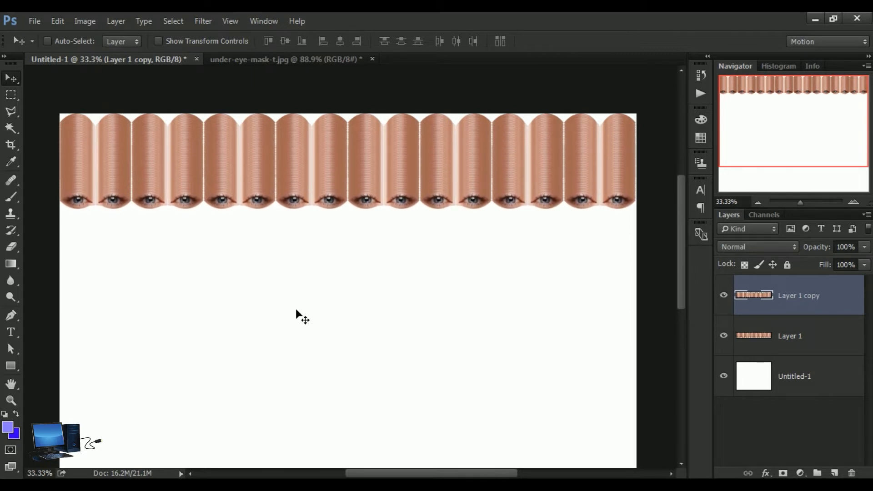
key(shift+Down)
key(shift+Down)
key(shift+Down)
key(shift+Down)
key(shift+Down)
key(shift+Down)
key(shift+Down)
key(shift+Down)
key(shift+Down)
key(shift+Down)
key(shift+Down)
key(shift+Down)
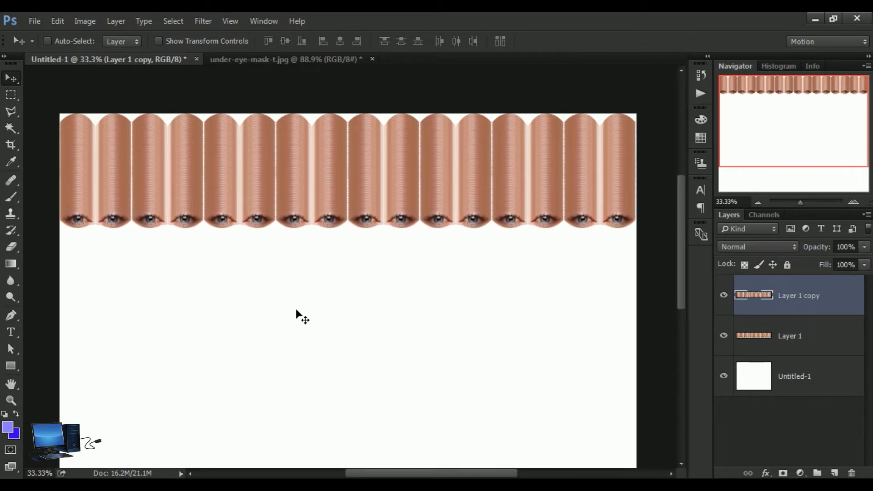
key(shift+Down)
key(shift+Down)
key(shift+Down)
key(shift+Down)
key(shift+Down)
key(shift+Down)
key(shift+Down)
key(shift+Down)
key(shift+Down)
key(shift+Down)
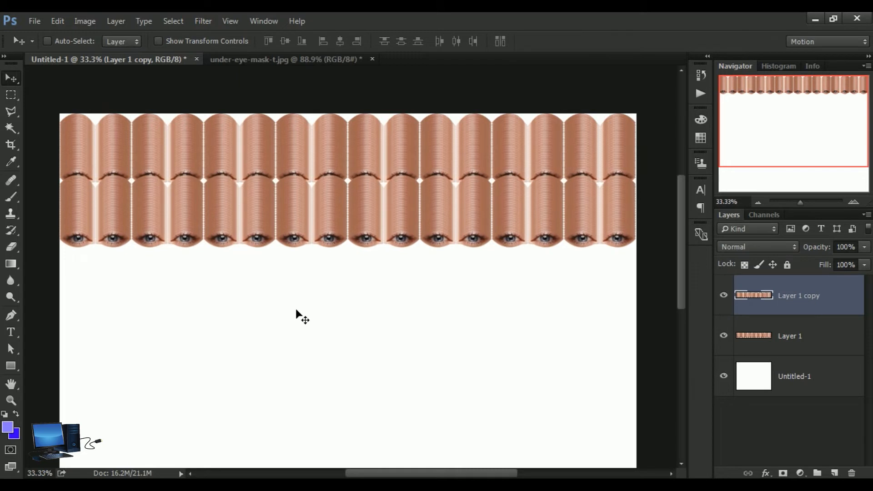
key(Up)
key(Up)
key(Up)
key(Up)
key(Up)
key(Up)
key(Up)
key(Up)
key(Up)
key(Up)
key(Up)
key(Up)
key(Up)
key(Up)
key(Up)
key(Up)
key(Up)
key(Up)
key(Up)
key(Up)
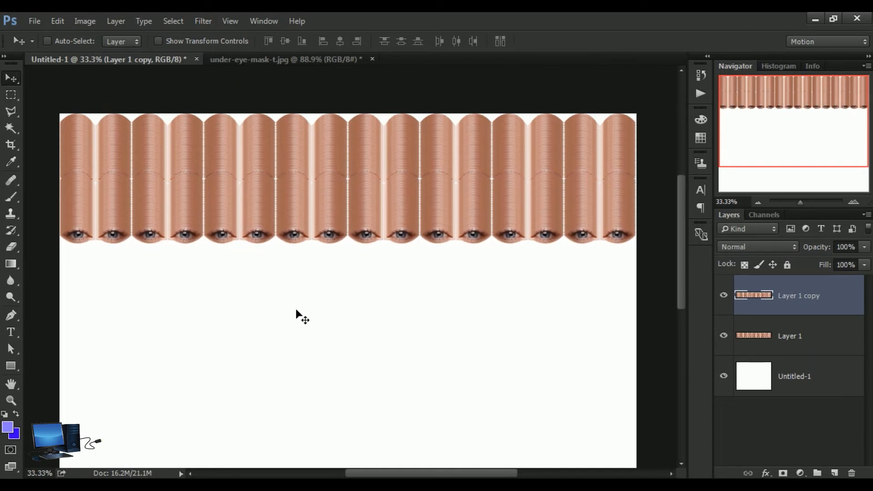
key(Up)
key(Up)
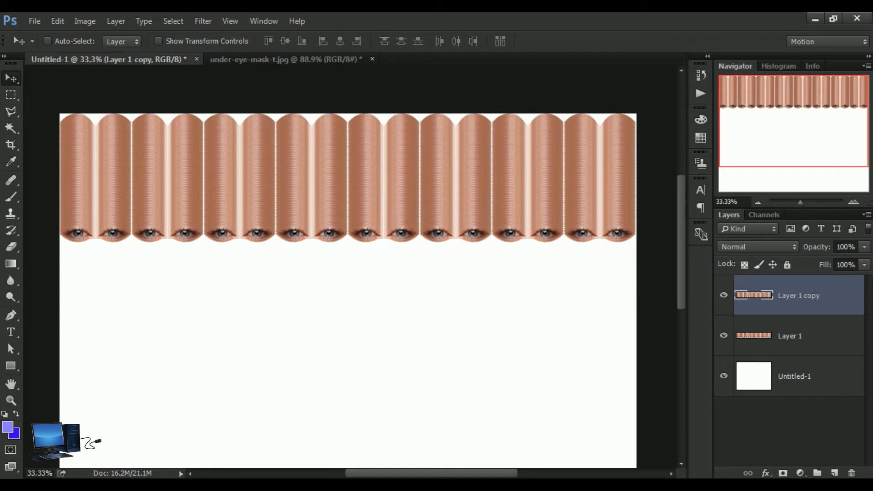
Step: Merge Layer 1 copy down into Layer 1 and duplicate the merged columns
drag(754, 329, 511, 221)
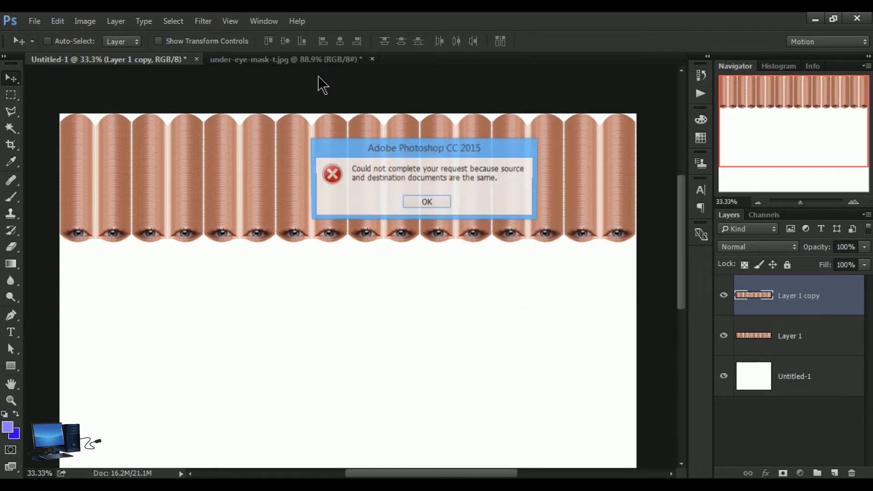
click(427, 202)
click(115, 21)
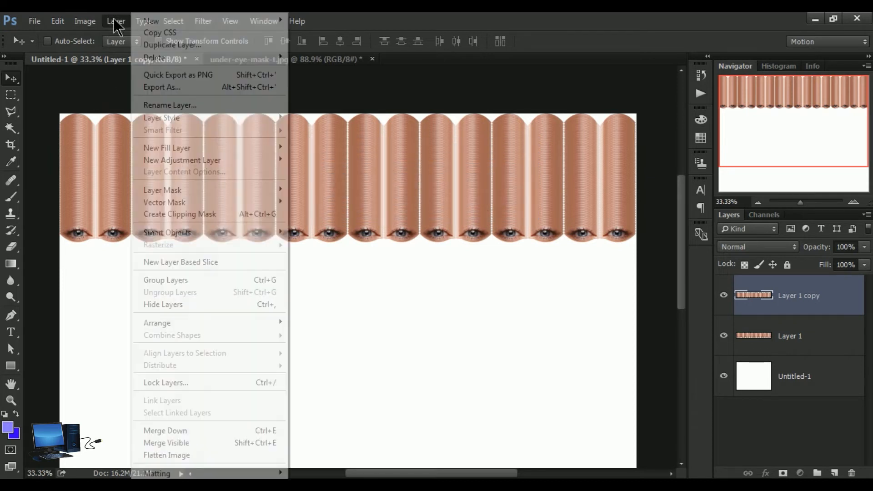
click(206, 431)
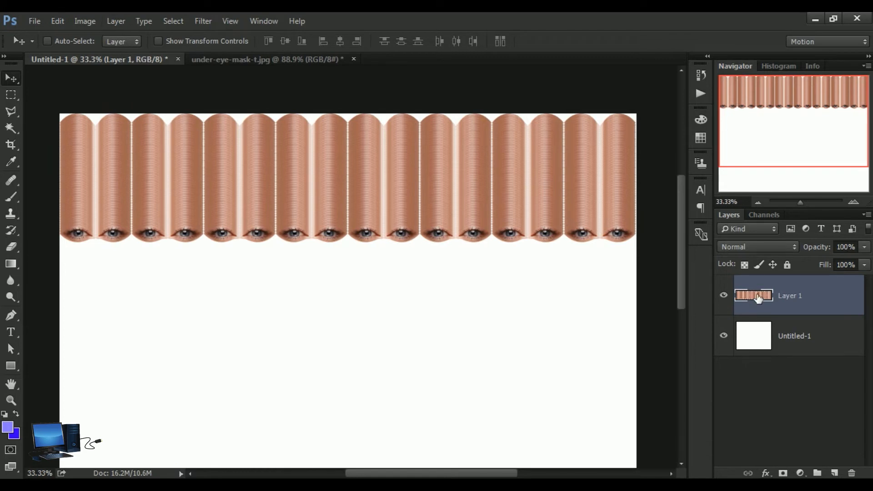
drag(758, 298, 835, 473)
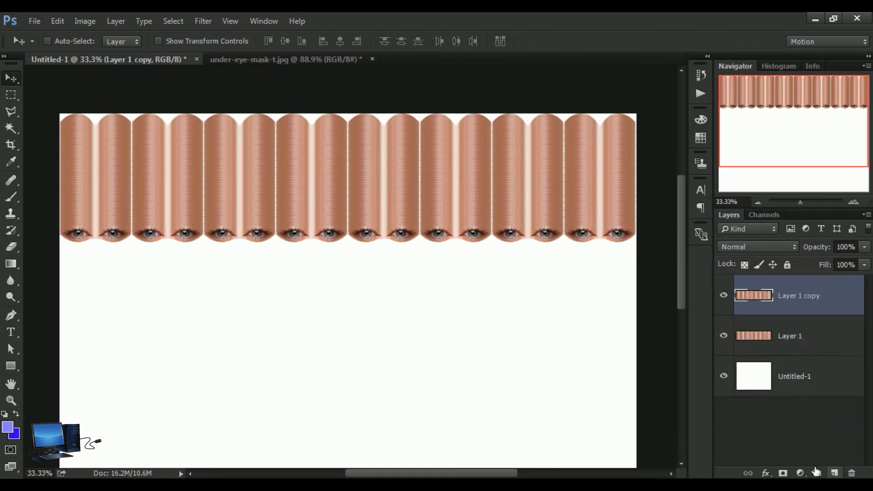
Step: Move Layer 1 copy down to nearly double the column length, nudging it back up until the seam between the layers disappears
key(shift+Down)
key(shift+Down)
key(shift+Down)
key(shift+Down)
key(shift+Down)
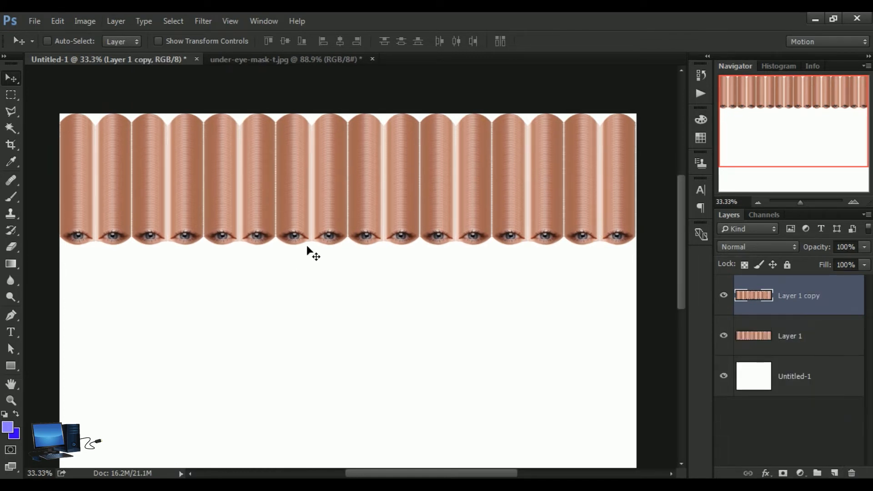
key(shift+Down)
key(shift+Down)
key(shift+Down)
key(shift+Down)
key(shift+Down)
key(shift+Down)
key(shift+Down)
key(shift+Down)
key(shift+Down)
key(shift+Down)
key(shift+Down)
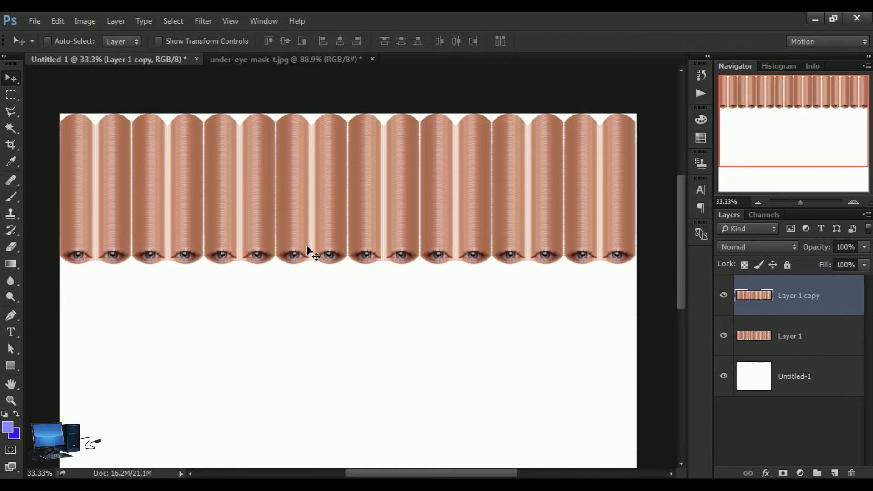
key(shift+Down)
key(shift+Down)
key(shift+Down)
key(shift+Down)
key(shift+Down)
key(shift+Down)
key(shift+Down)
key(shift+Down)
key(shift+Down)
key(shift+Down)
key(shift+Down)
key(shift+Down)
key(shift+Down)
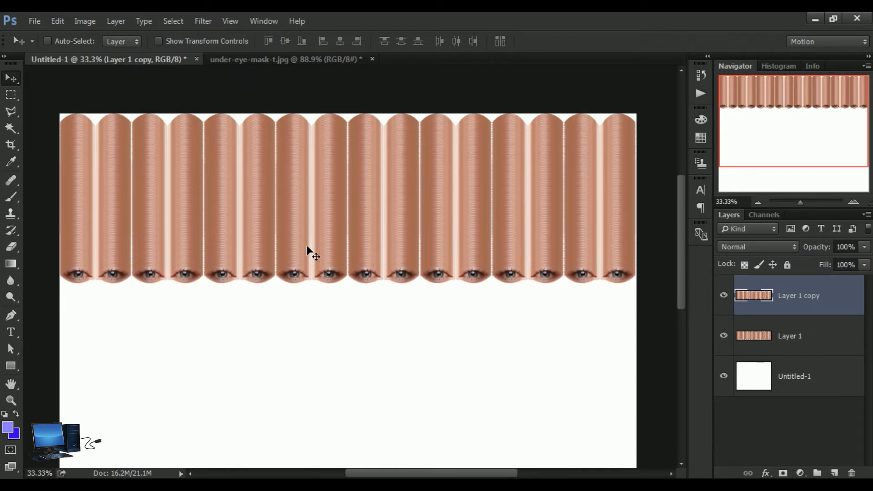
key(shift+Down)
key(shift+Down)
key(shift+Down)
key(shift+Down)
key(shift+Down)
key(shift+Down)
key(shift+Down)
key(shift+Down)
key(shift+Down)
key(shift+Down)
key(shift+Down)
key(shift+Down)
key(shift+Down)
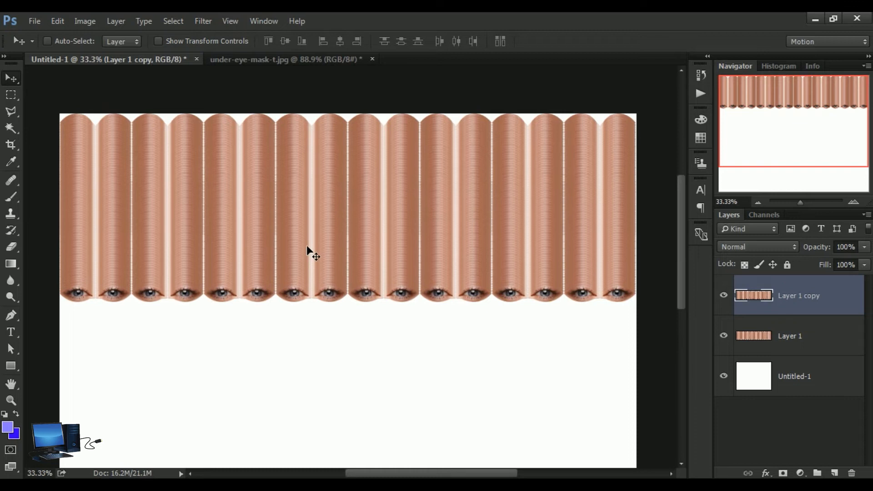
key(shift+Down)
key(shift+Down)
key(shift+Down)
key(shift+Down)
key(shift+Down)
key(shift+Down)
key(shift+Down)
key(shift+Down)
key(shift+Down)
key(shift+Down)
key(shift+Down)
key(shift+Down)
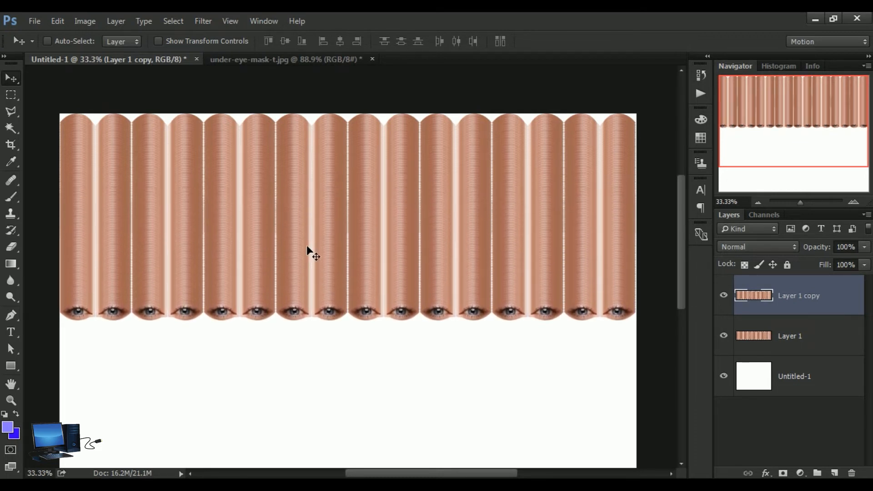
key(shift+Down)
key(shift+Down)
key(shift+Down)
key(shift+Down)
key(shift+Down)
key(shift+Down)
key(shift+Down)
key(shift+Down)
key(shift+Down)
key(shift+Down)
key(shift+Down)
key(shift+Down)
key(shift+Down)
key(shift+Down)
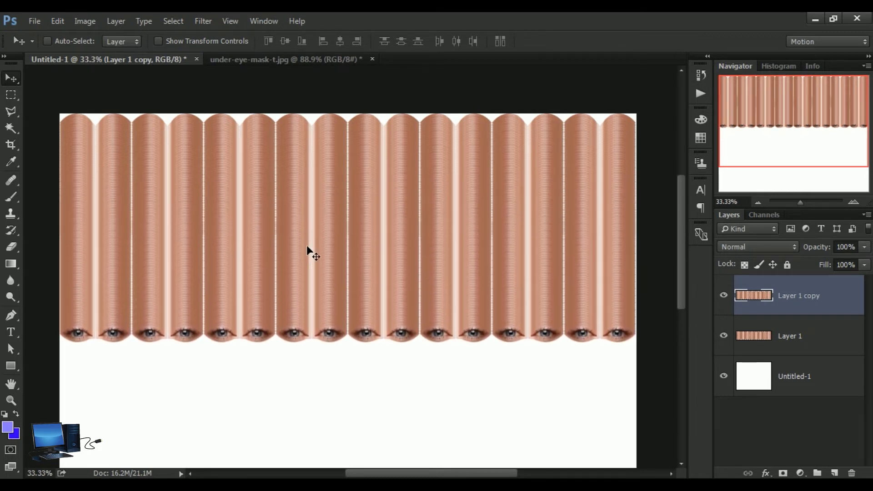
key(shift+Down)
key(shift+Down)
key(shift+Down)
key(shift+Down)
key(shift+Down)
key(shift+Down)
key(shift+Down)
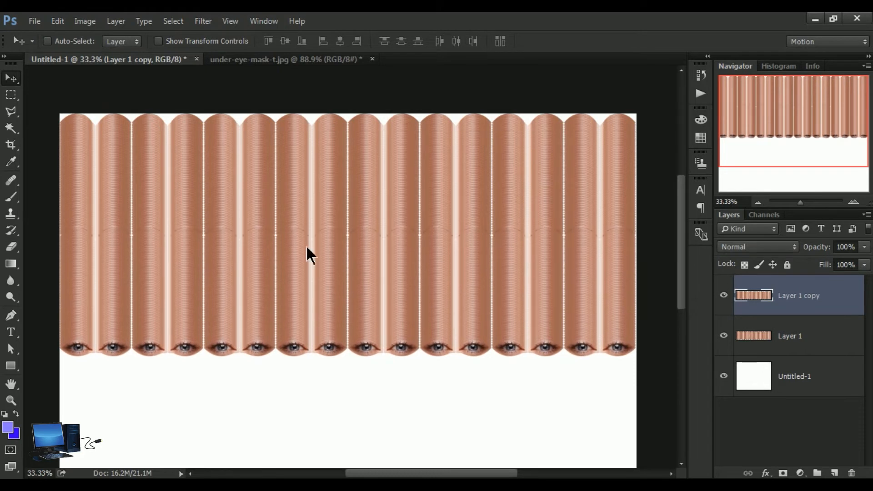
key(shift+Down)
key(shift+Up)
key(shift+Up)
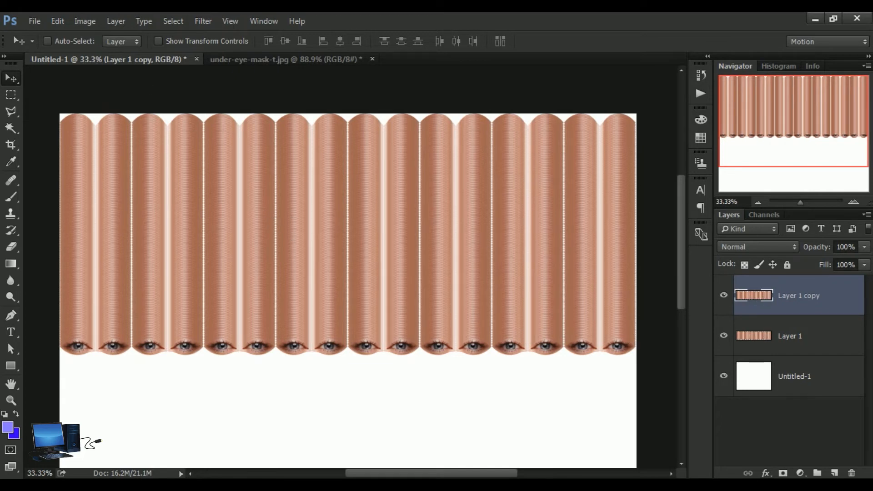
Step: Merge the lowered copy down into Layer 1 and duplicate the resulting longer columns
click(116, 22)
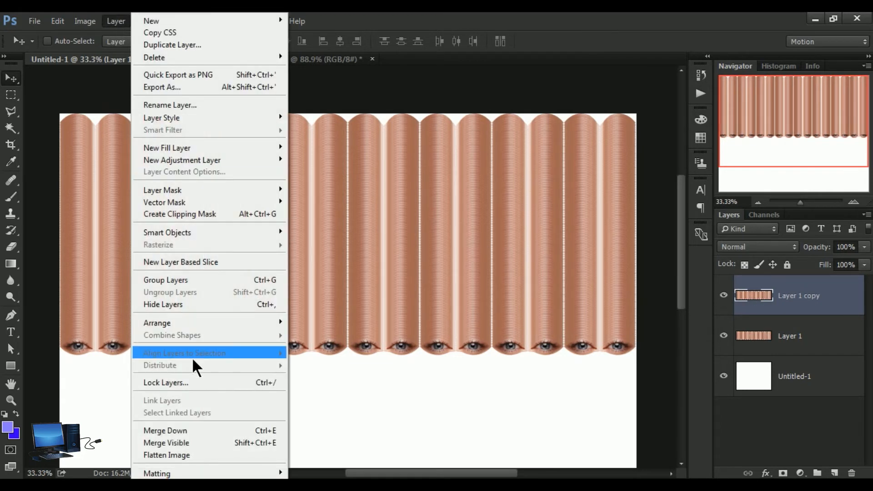
click(205, 432)
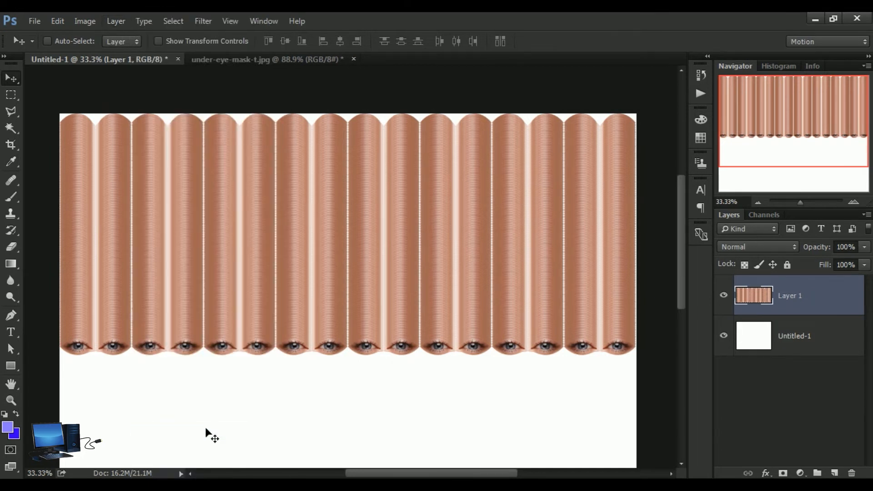
drag(754, 304, 835, 476)
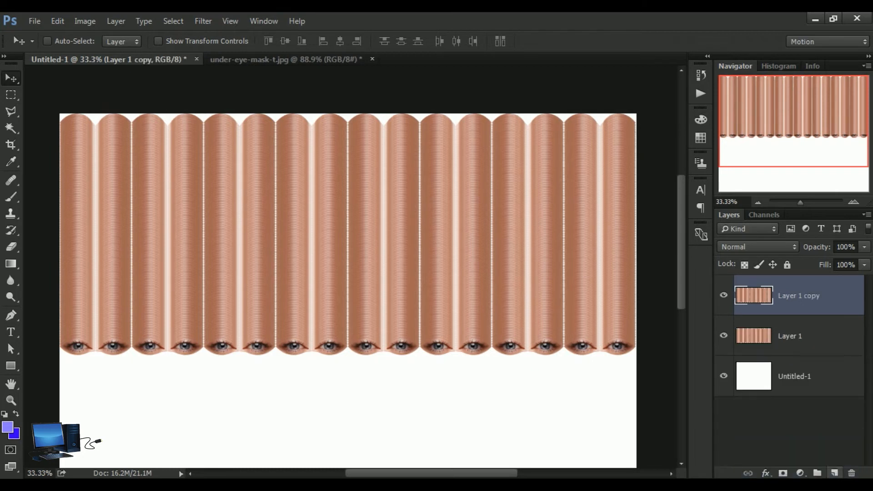
Step: Move the new copy down until its eyes pass the canvas's lower edge, fine-tuning upward to keep the columns seamless
key(shift+Down)
key(shift+Down)
key(shift+Down)
key(shift+Down)
key(shift+Down)
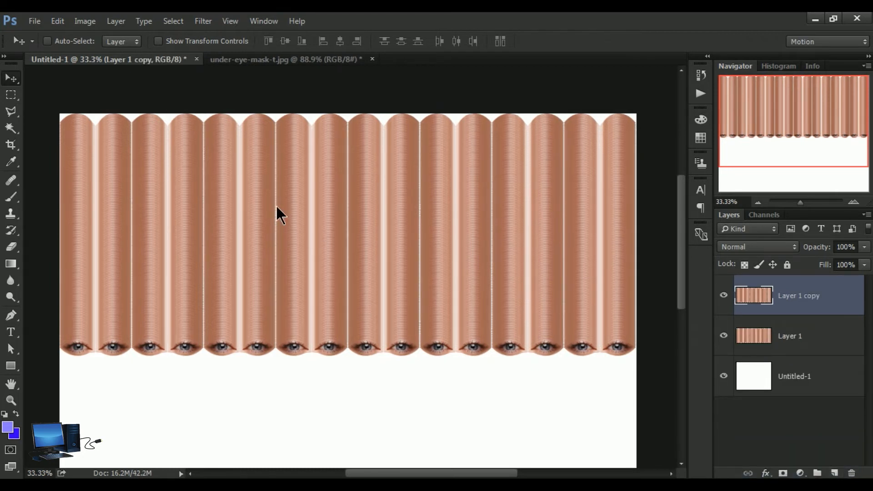
key(shift+Down)
key(shift+Down)
key(shift+Down)
key(shift+Down)
key(shift+Down)
key(shift+Down)
key(shift+Down)
key(shift+Down)
key(shift+Down)
key(shift+Down)
key(shift+Down)
key(shift+Down)
key(shift+Down)
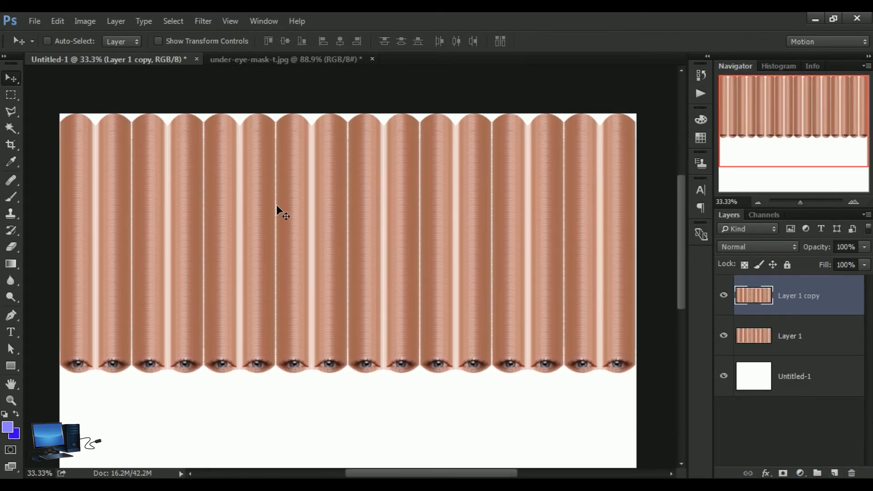
key(shift+Down)
key(shift+Down)
key(shift+Down)
key(shift+Down)
key(shift+Down)
key(shift+Down)
key(shift+Down)
key(shift+Down)
key(shift+Down)
key(shift+Down)
key(shift+Down)
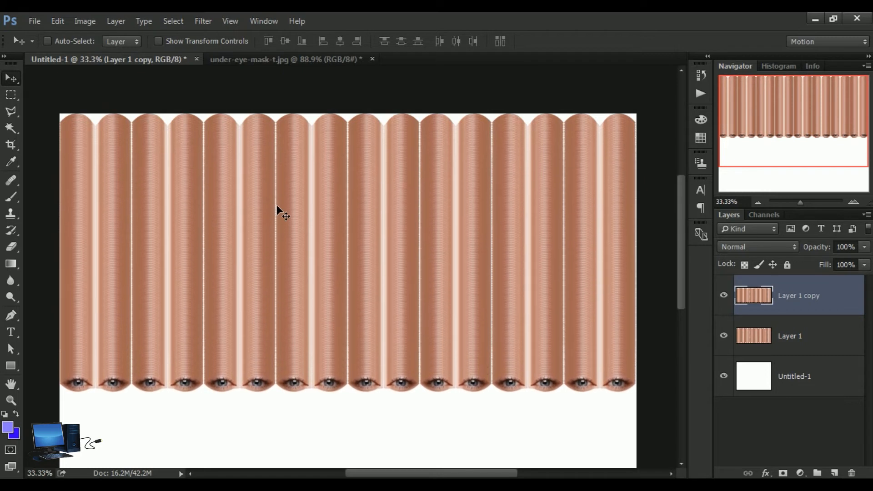
key(shift+Down)
key(shift+Down)
key(shift+Down)
key(shift+Down)
key(shift+Down)
key(shift+Down)
key(shift+Down)
key(shift+Down)
key(shift+Down)
key(shift+Down)
key(shift+Down)
key(shift+Down)
key(shift+Down)
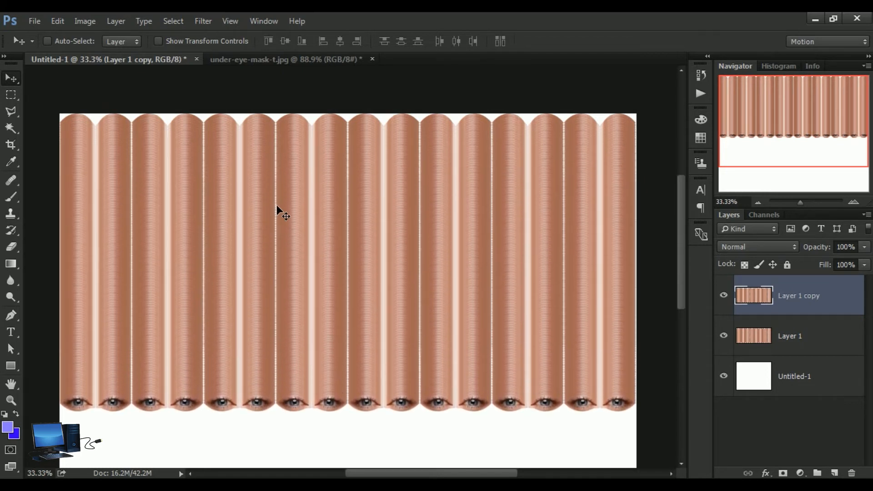
key(shift+Down)
key(shift+Down)
key(shift+Down)
key(shift+Down)
key(shift+Down)
key(shift+Down)
key(shift+Down)
key(shift+Down)
key(shift+Down)
key(shift+Down)
key(shift+Down)
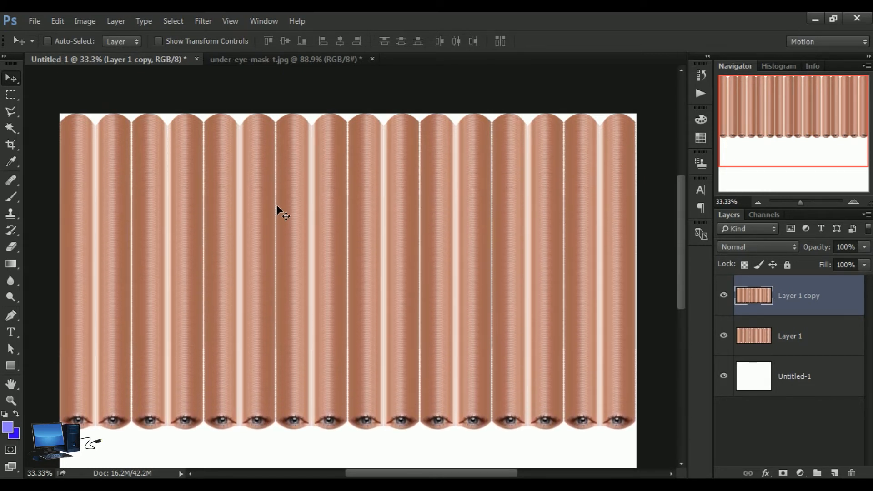
key(shift+Down)
key(shift+Down)
key(shift+Down)
key(shift+Down)
key(shift+Down)
key(shift+Down)
key(shift+Down)
key(shift+Down)
key(shift+Down)
key(shift+Down)
key(shift+Down)
key(shift+Down)
key(shift+Down)
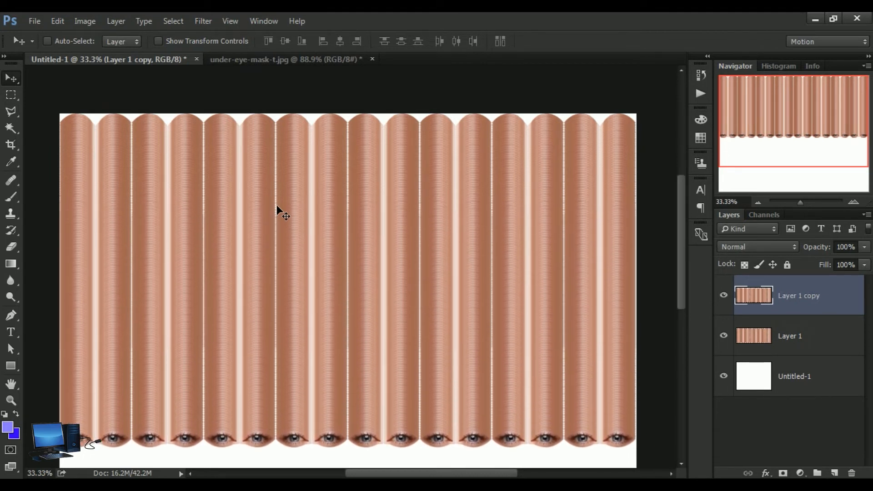
key(shift+Down)
key(shift+Down)
key(shift+Down)
key(shift+Down)
key(shift+Down)
key(shift+Down)
key(shift+Down)
key(shift+Down)
key(shift+Down)
key(shift+Down)
key(shift+Down)
key(shift+Down)
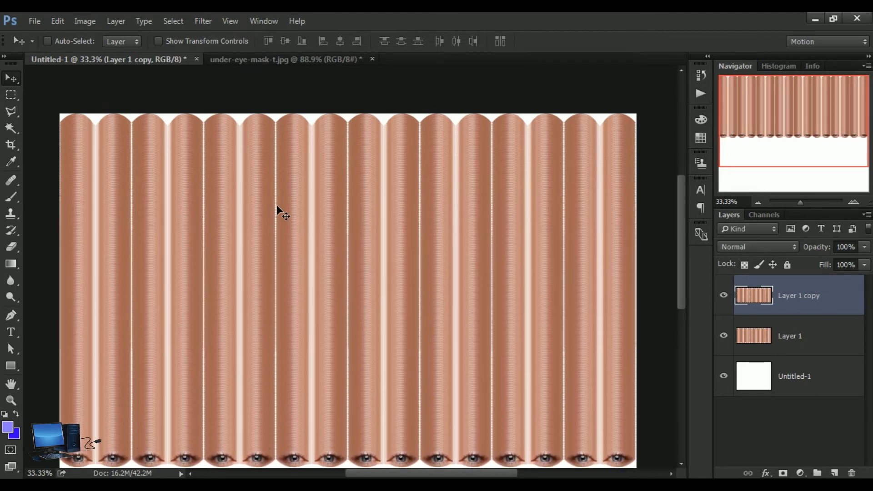
key(shift+Down)
key(shift+Down)
key(shift+Down)
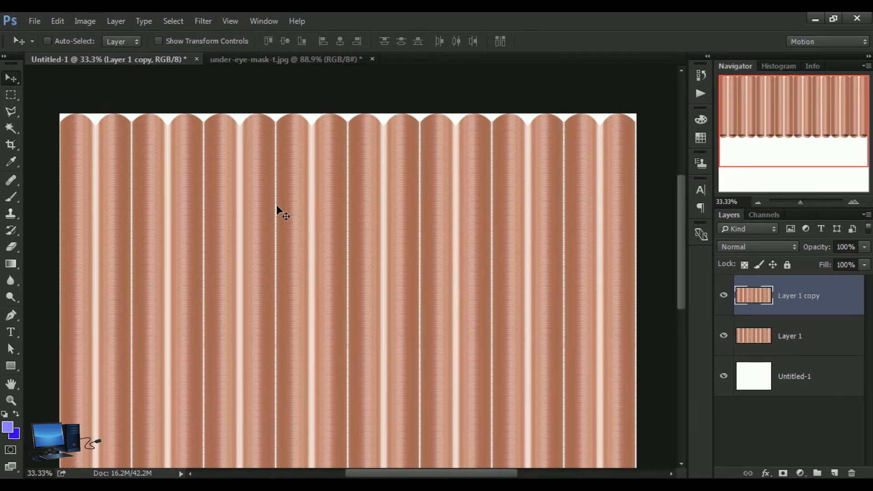
key(shift+Down)
key(shift+Down)
key(Up)
key(Up)
key(Up)
key(Up)
key(Up)
key(Up)
key(Up)
key(Up)
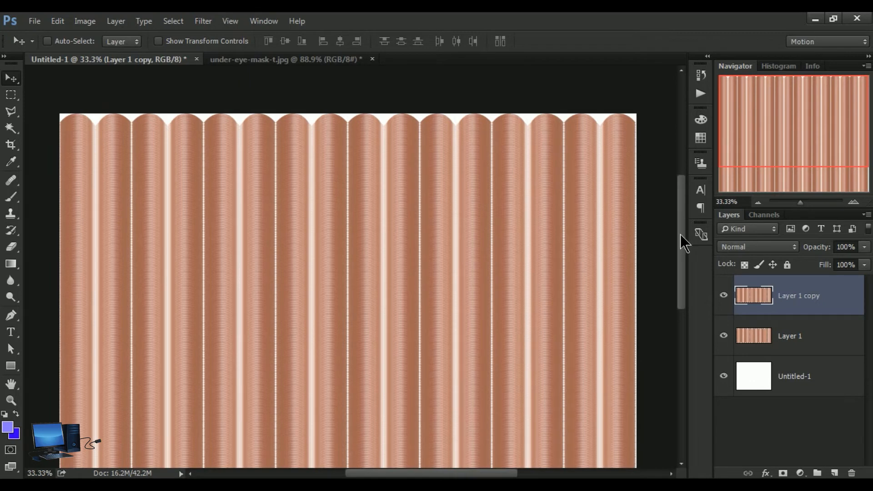
Step: Check the columns down to the canvas's lower edge and merge Layer 1 copy down into Layer 1
scroll(681, 236, down, 2)
scroll(681, 238, down, 3)
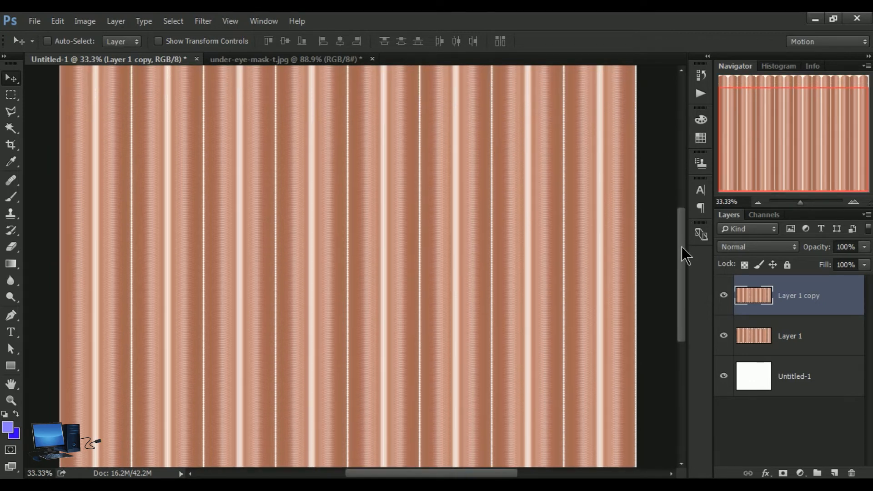
drag(683, 248, 678, 230)
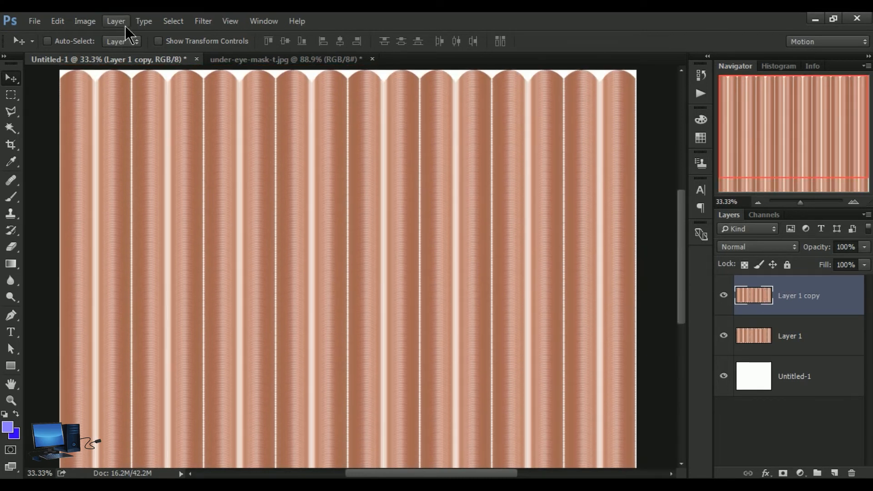
click(114, 21)
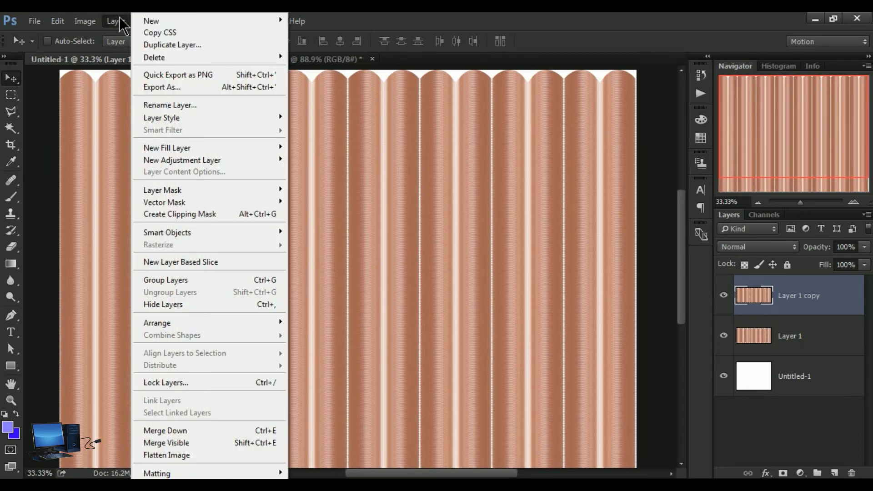
click(218, 431)
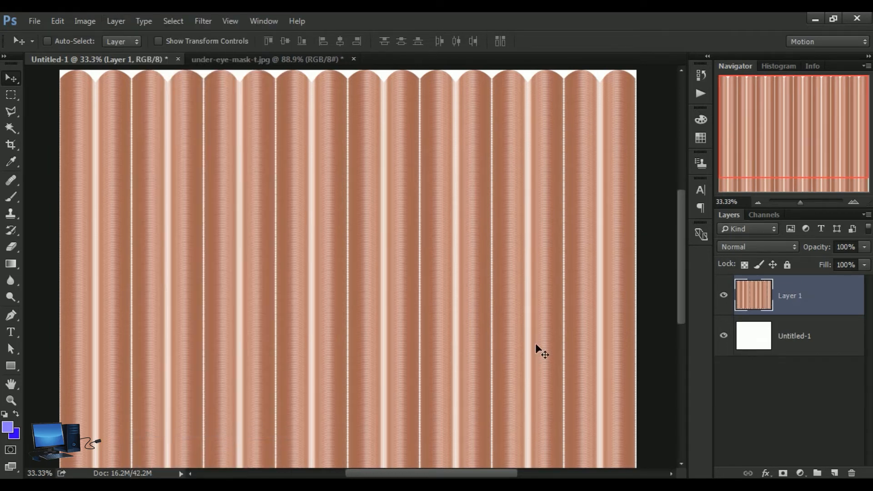
Step: Move the merged columns up until their scalloped upper ends lie outside the canvas, and check the lower edge
drag(411, 321, 398, 311)
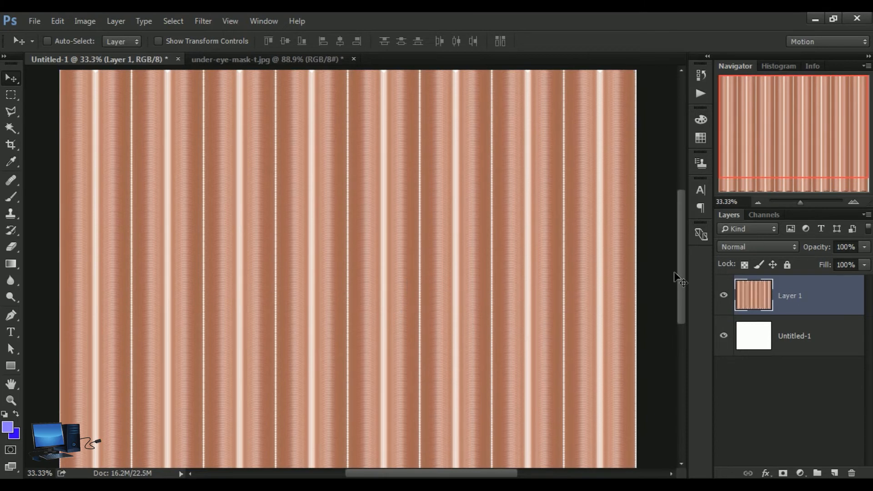
drag(681, 267, 673, 306)
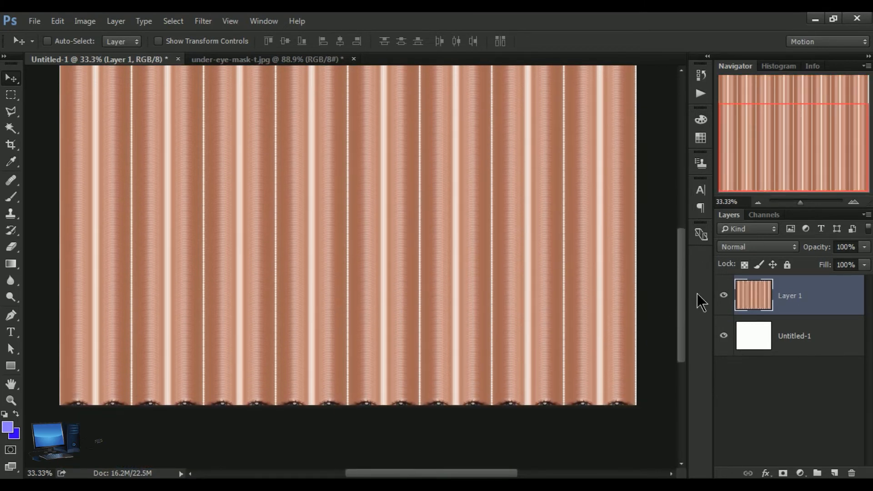
drag(680, 295, 676, 260)
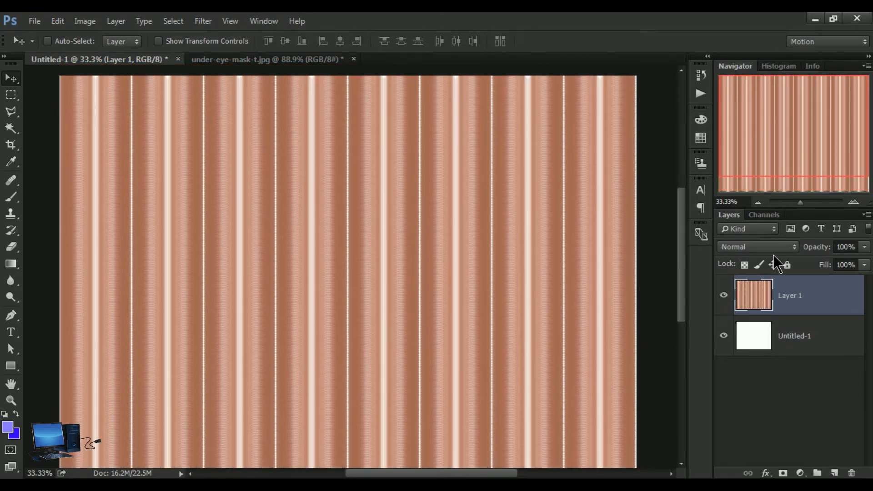
Step: Cover the eyes at the canvas's lower edge with a lowered duplicate of Layer 1 and merge it down
drag(759, 298, 837, 474)
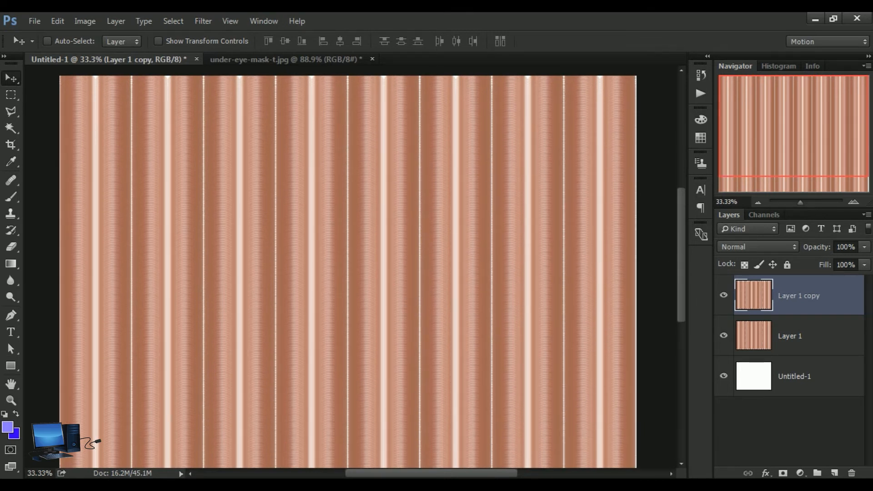
drag(683, 265, 670, 284)
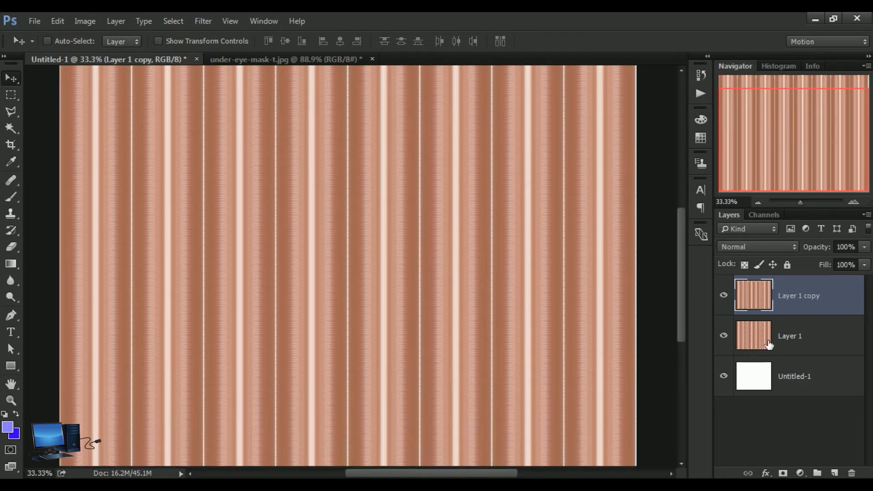
click(116, 21)
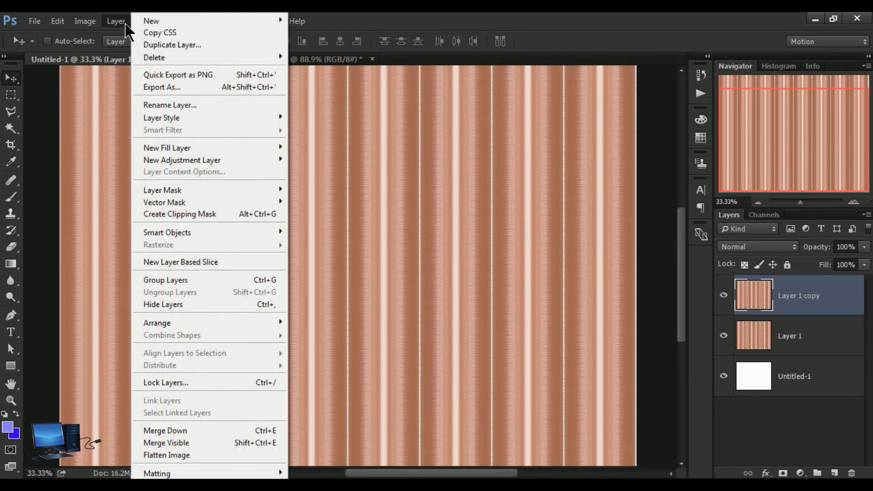
click(217, 431)
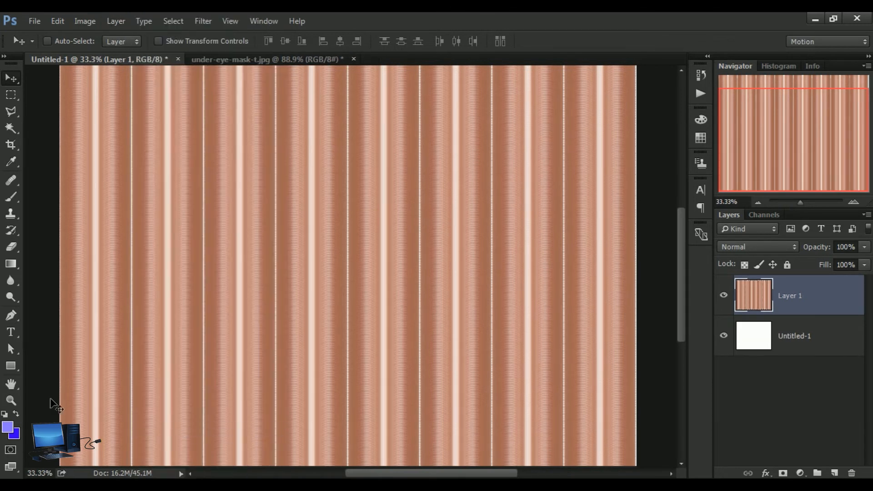
Step: Examine the column texture and the white dividing lines at 100% zoom, then return to the Move tool
click(11, 401)
alt+click(350, 237)
click(351, 236)
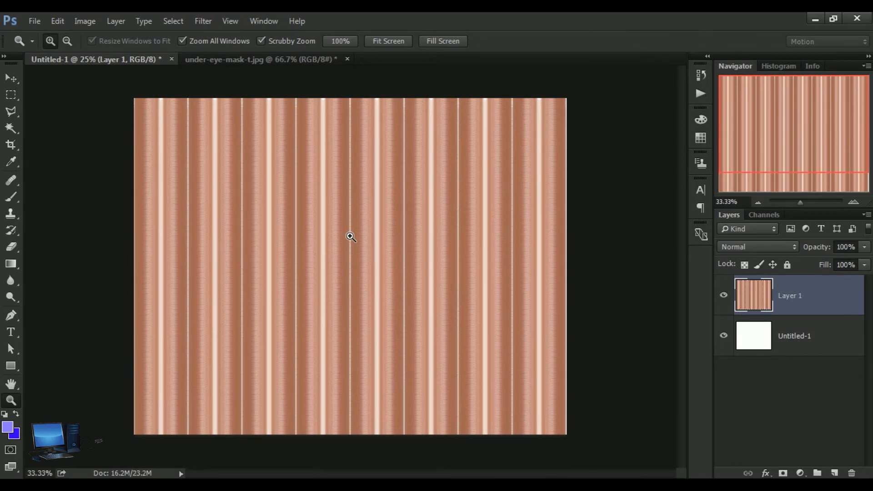
click(350, 236)
click(350, 237)
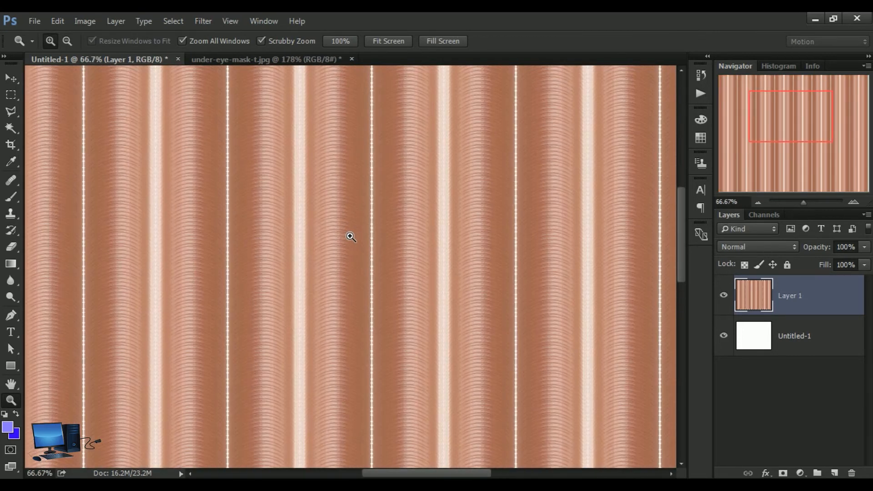
click(350, 236)
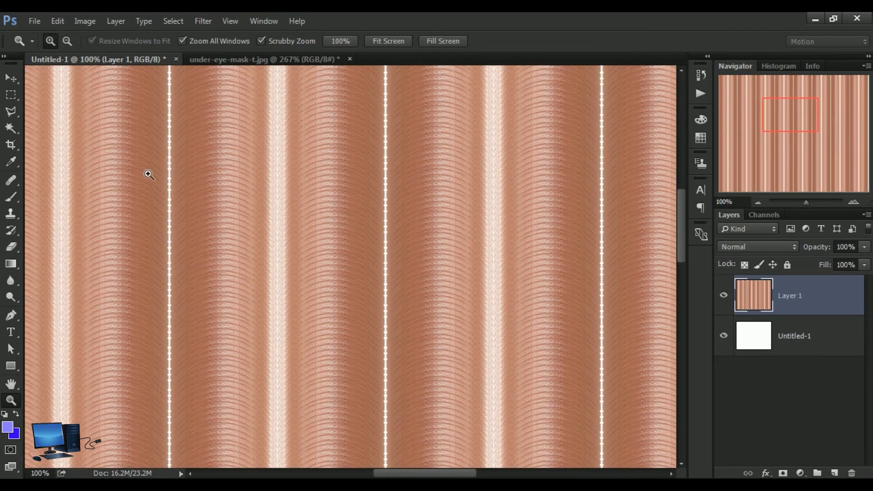
click(10, 79)
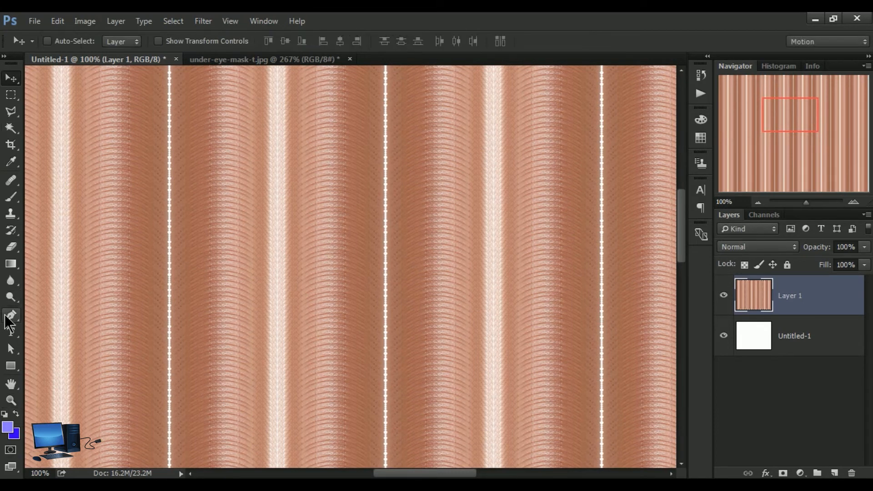
Step: Inspect the column texture and white dividing lines at 100% zoom across the upper, lower and outer areas of the canvas
click(11, 384)
drag(249, 234, 435, 273)
drag(314, 235, 401, 313)
drag(325, 264, 396, 350)
drag(412, 175, 332, 302)
drag(350, 268, 304, 150)
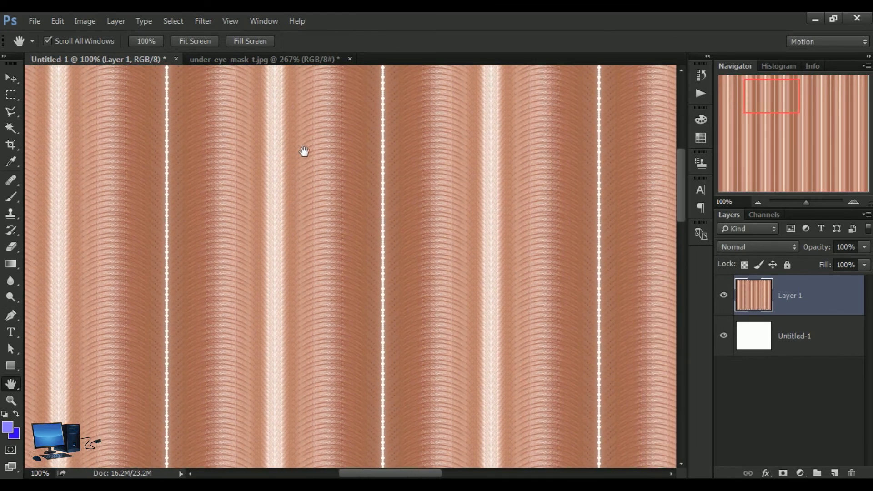
drag(530, 205, 410, 203)
drag(538, 315, 519, 233)
drag(510, 353, 554, 264)
drag(362, 355, 387, 236)
drag(295, 389, 416, 279)
drag(217, 332, 353, 235)
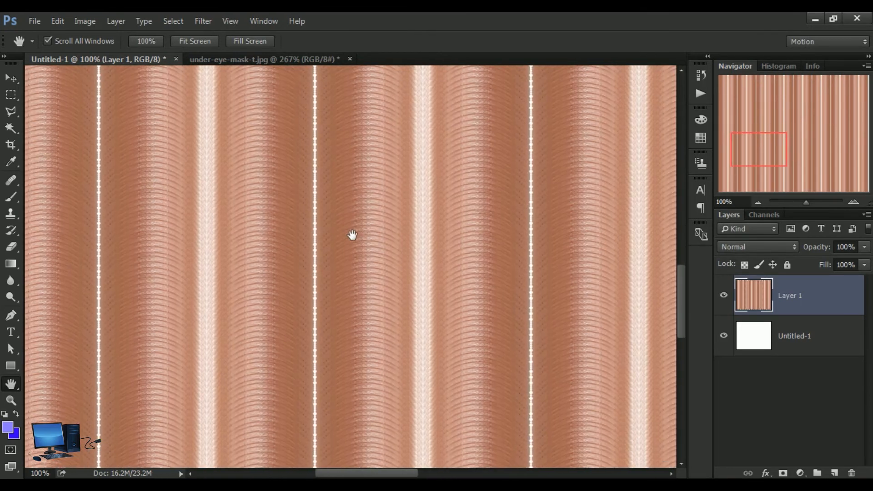
drag(163, 302, 275, 257)
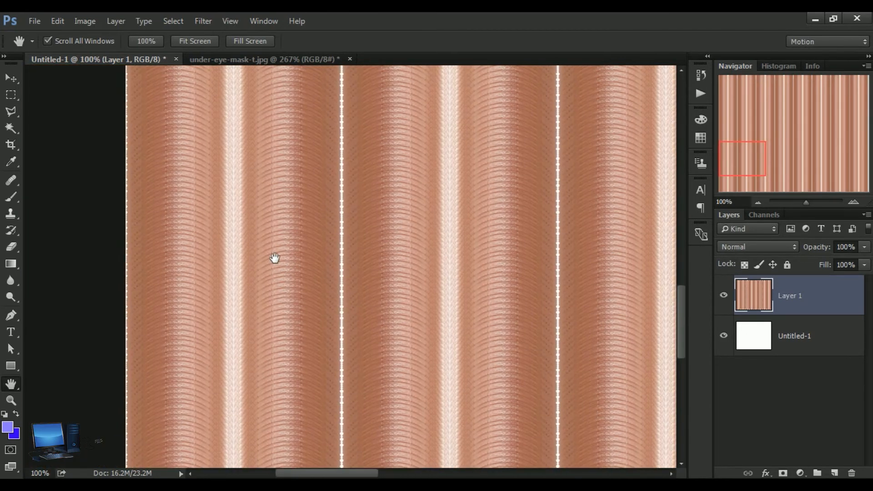
drag(408, 293, 163, 278)
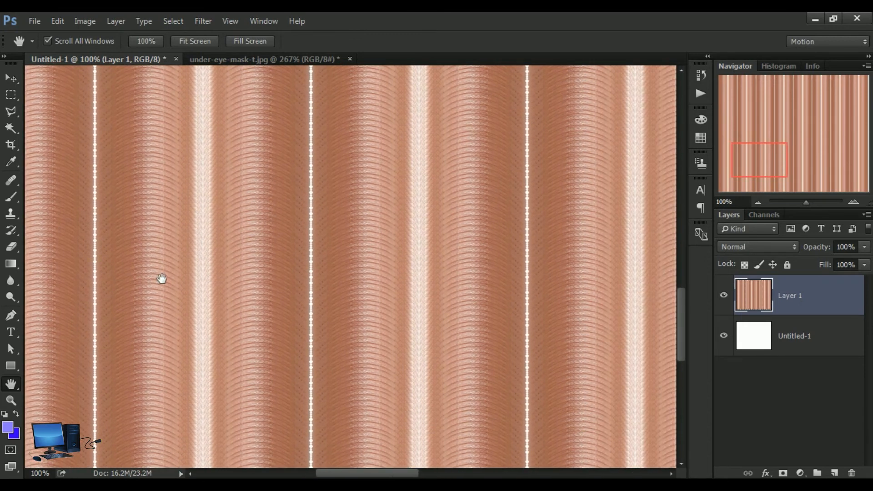
Step: Review the overall column pattern at 33.33% zoom with the canvas centred, then return to the Move tool
click(13, 399)
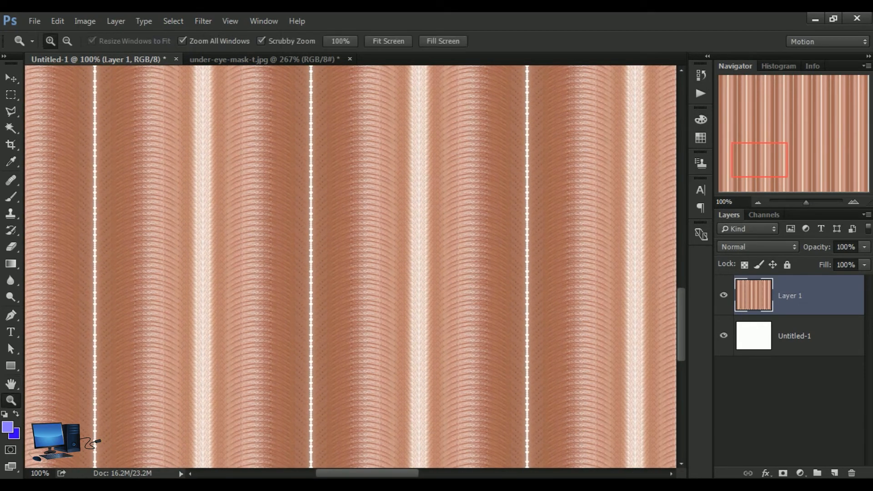
alt+click(449, 256)
alt+click(448, 257)
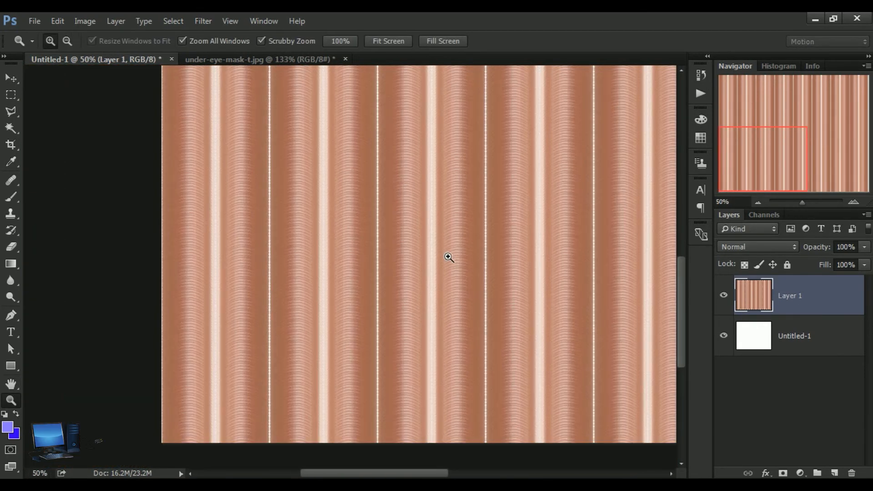
drag(683, 318, 683, 310)
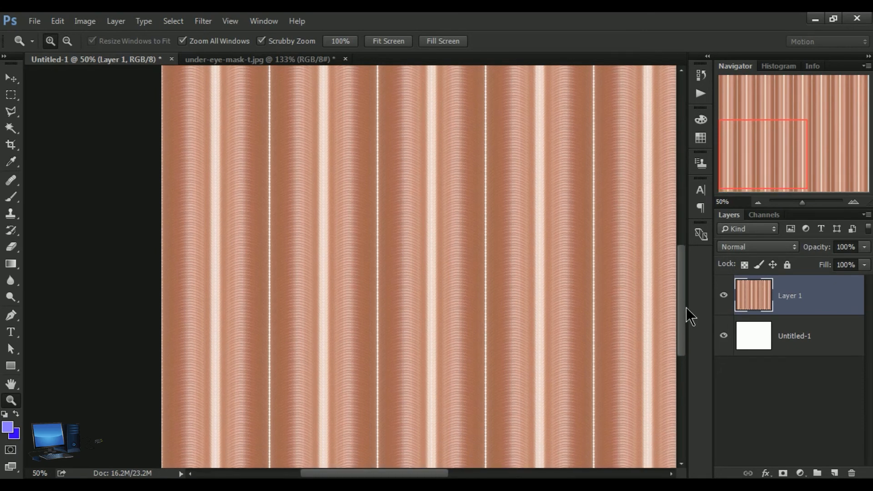
alt+click(438, 273)
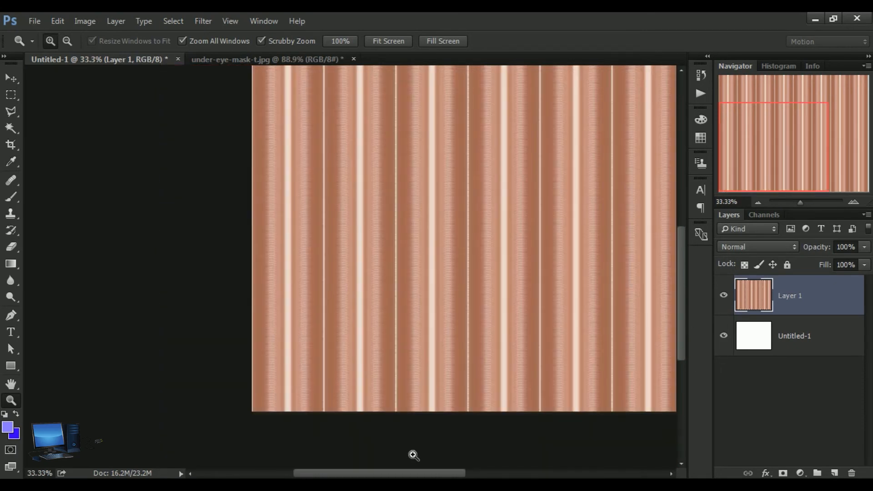
drag(387, 473, 444, 472)
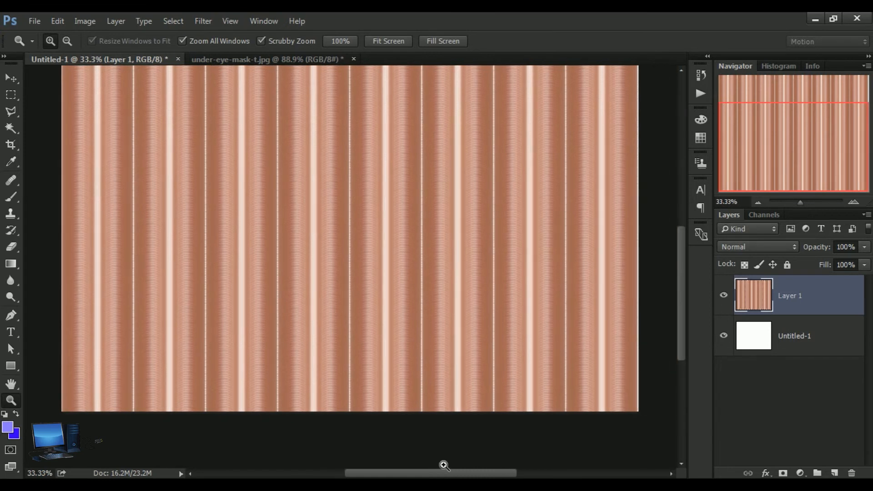
drag(682, 267, 679, 246)
click(11, 78)
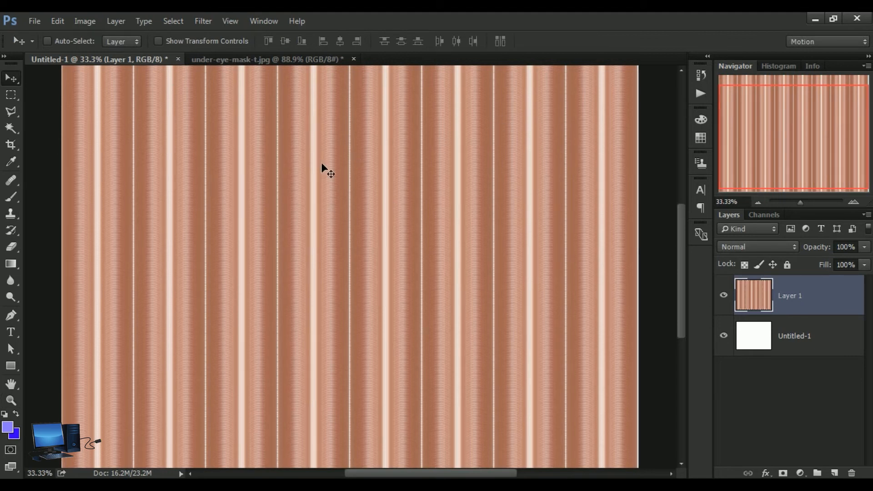
Step: Set the background color to dark red 7c0000 and fill the Untitled-1 layer with it
click(764, 347)
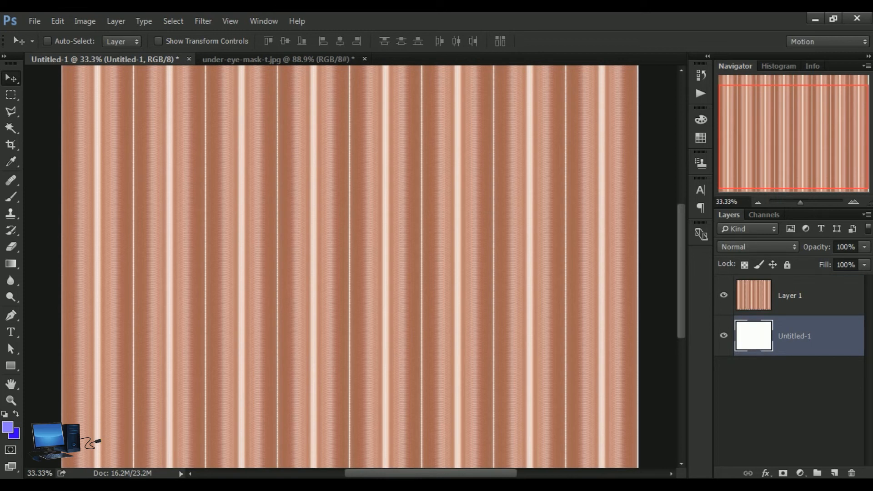
click(16, 435)
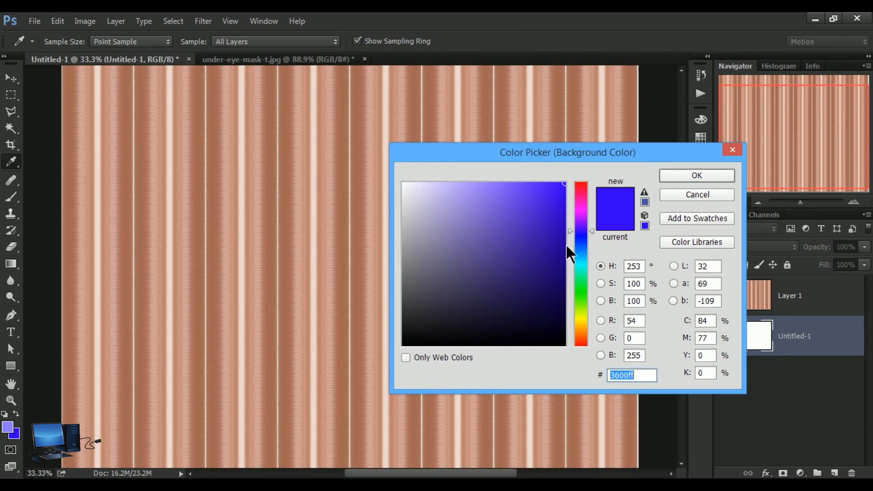
drag(569, 233, 577, 175)
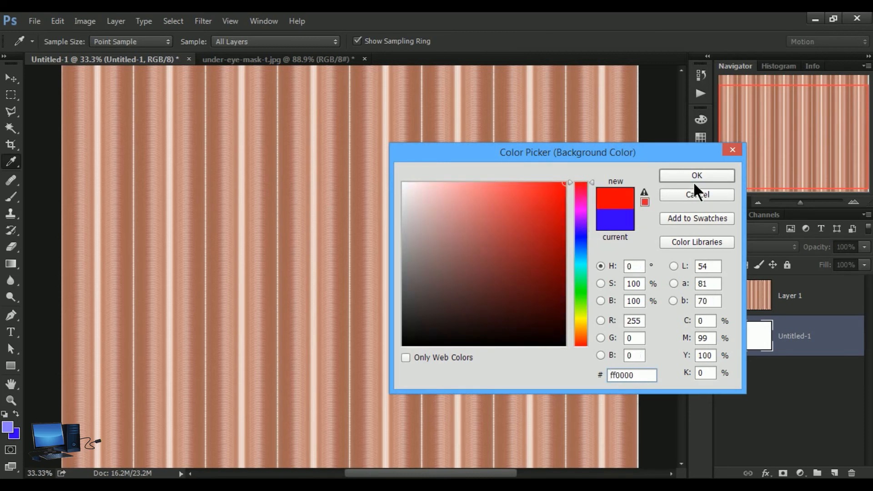
mouse_move(553, 283)
mouse_down()
mouse_move(565, 280)
mouse_move(565, 267)
mouse_up()
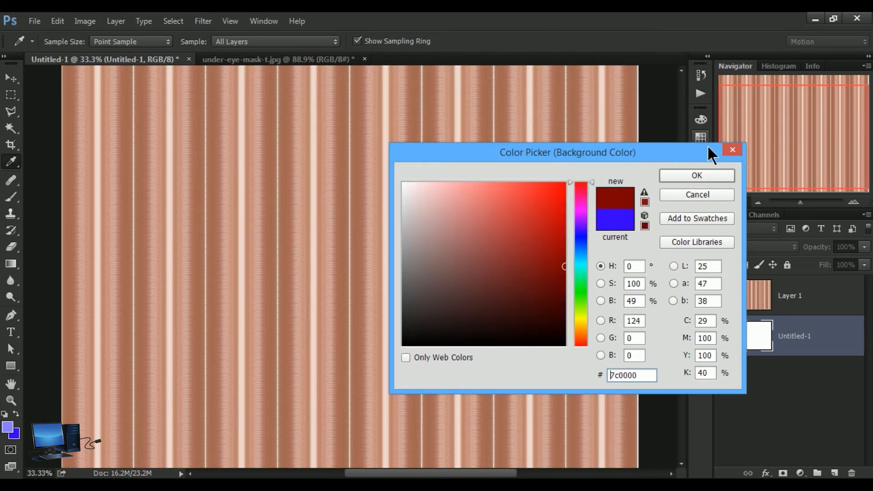
click(687, 179)
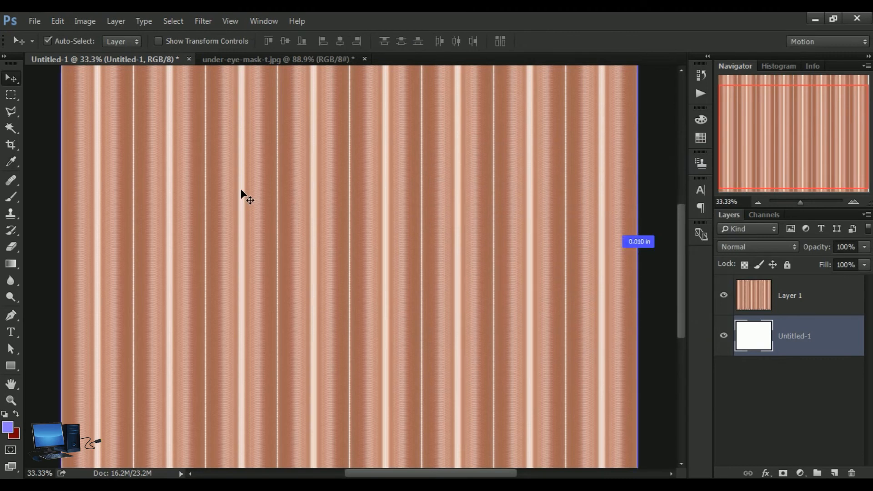
key(ctrl+BackSpace)
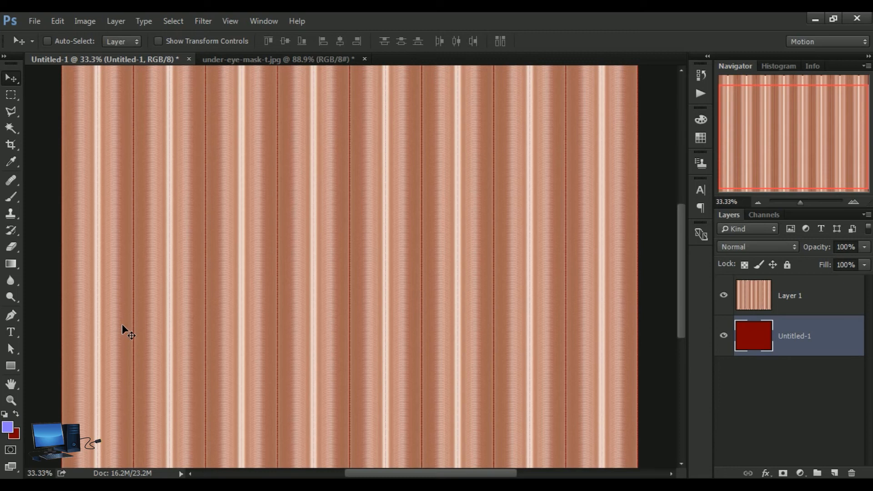
Step: Examine the dividing lines between the columns at 100% zoom, then the whole pattern at 33.33%, and return to the Move tool
click(11, 402)
click(309, 244)
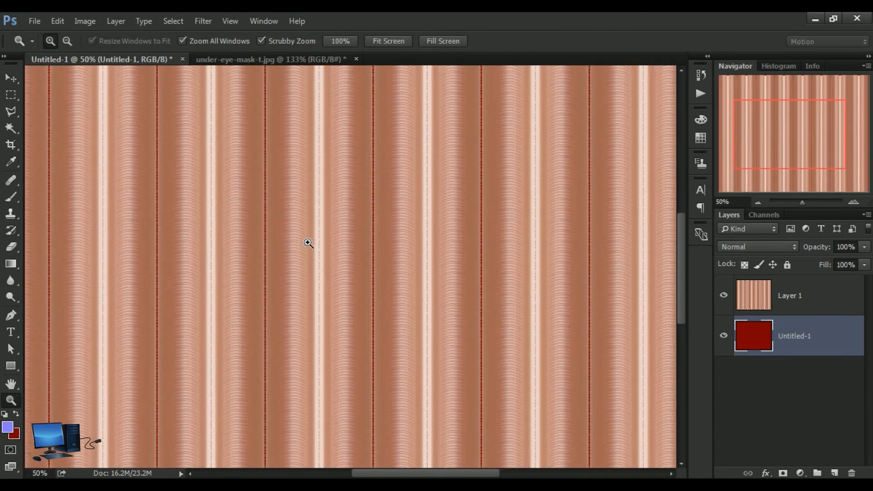
click(309, 244)
click(307, 242)
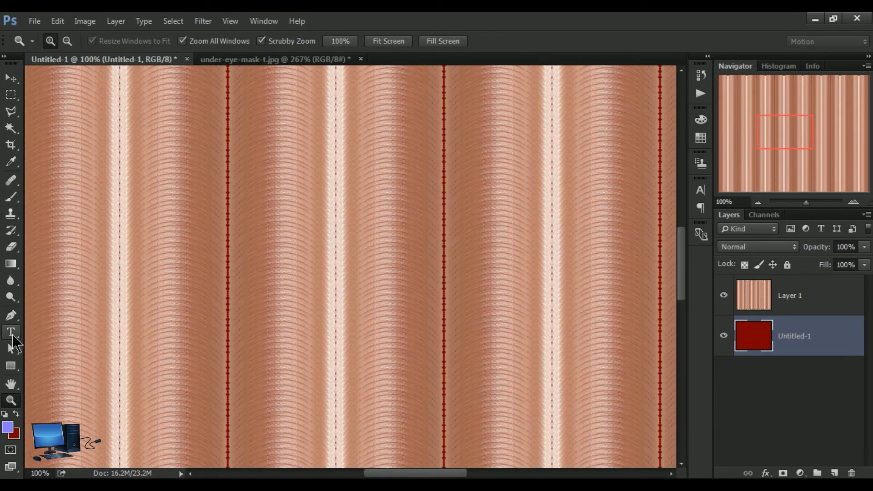
click(11, 383)
drag(214, 246, 493, 287)
drag(201, 220, 126, 285)
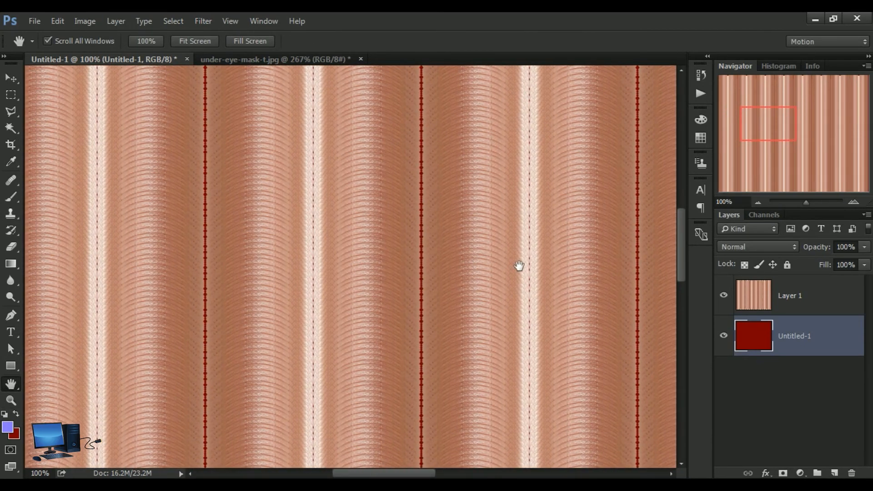
drag(499, 265, 289, 329)
drag(511, 253, 483, 241)
click(11, 400)
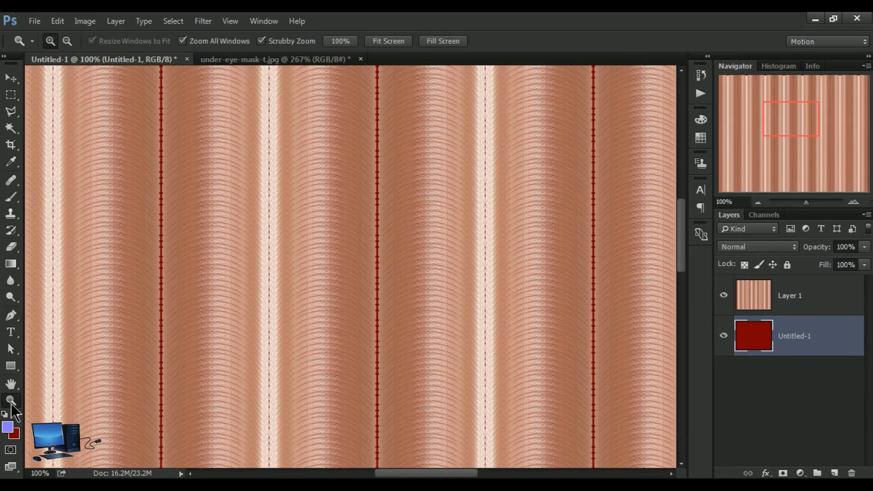
click(396, 299)
click(396, 299)
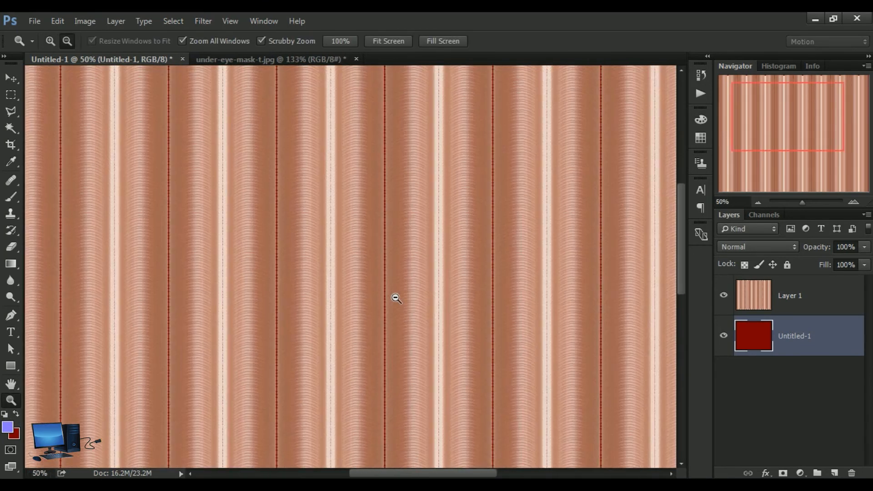
alt+click(396, 298)
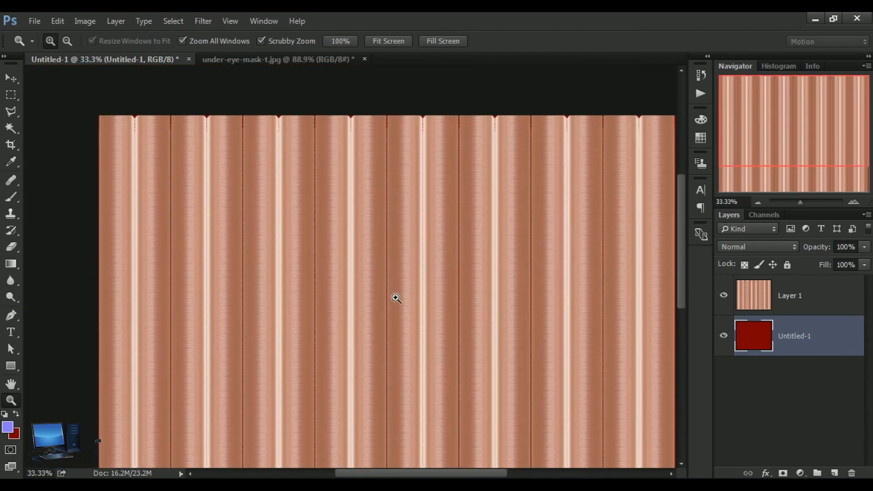
drag(680, 197, 682, 227)
drag(414, 473, 423, 473)
click(11, 78)
Step: Add a Hue/Saturation adjustment layer directly above the Untitled-1 layer and set its Hue to +45
click(800, 474)
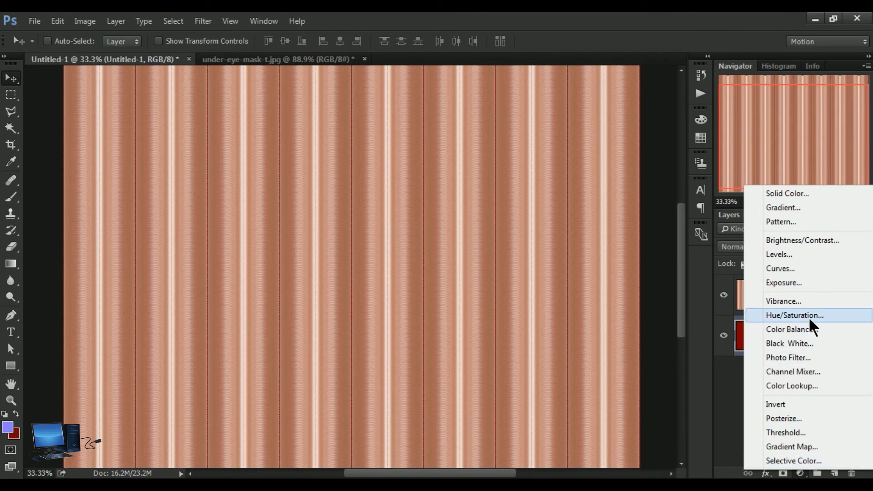
click(809, 316)
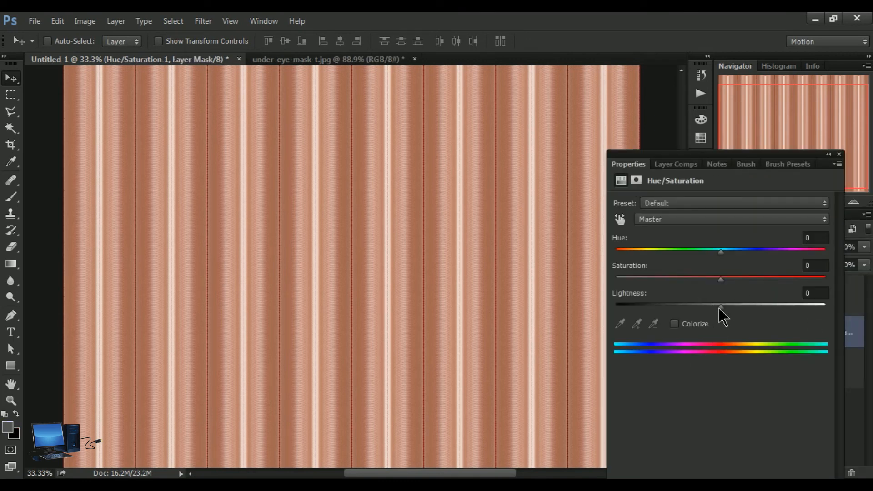
drag(721, 251, 594, 258)
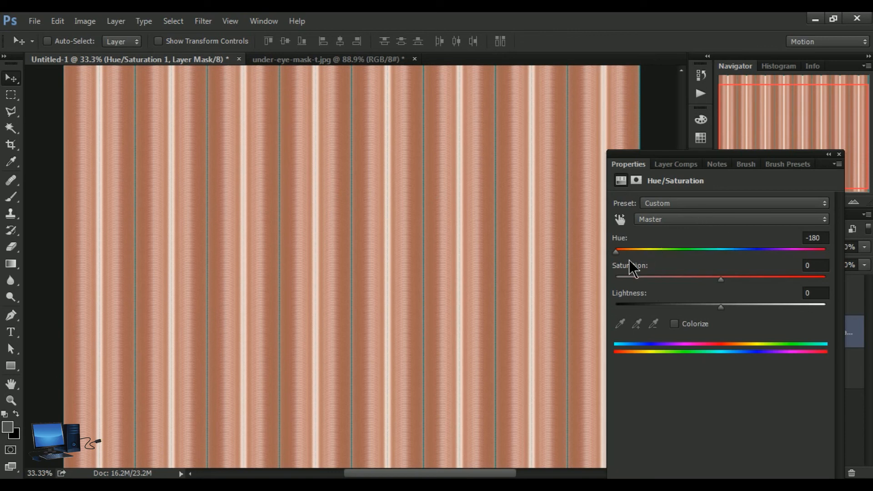
drag(616, 250, 749, 246)
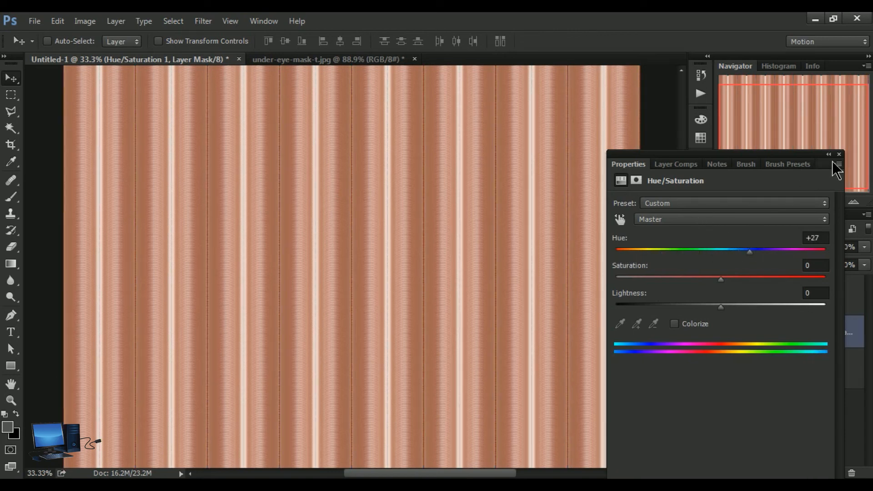
drag(750, 252, 767, 254)
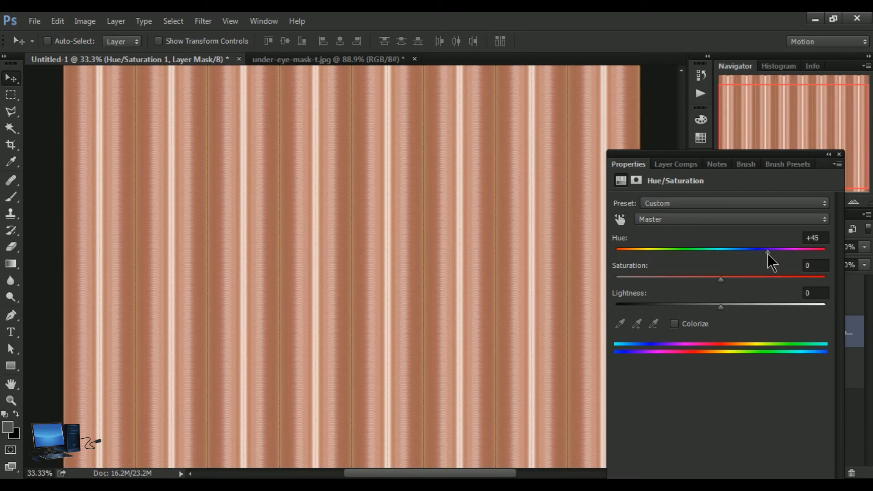
click(838, 155)
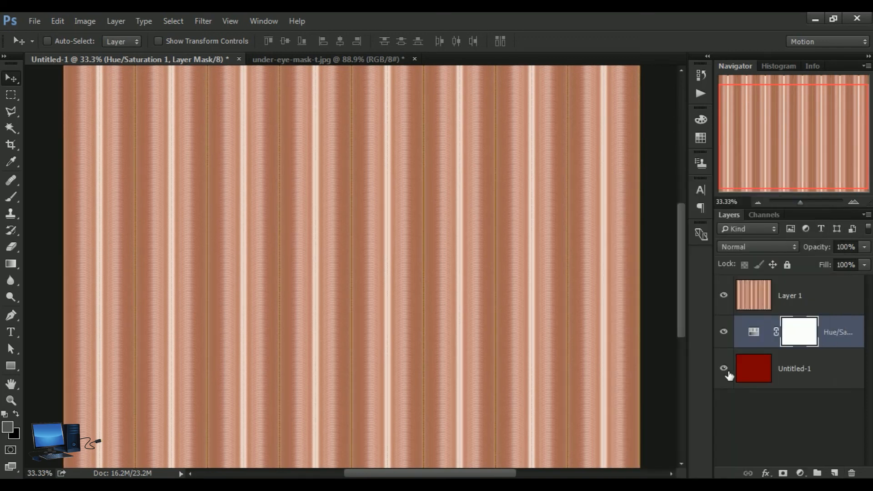
Step: Add a Hue/Saturation adjustment layer above Layer 1 with Hue set to -30
click(765, 305)
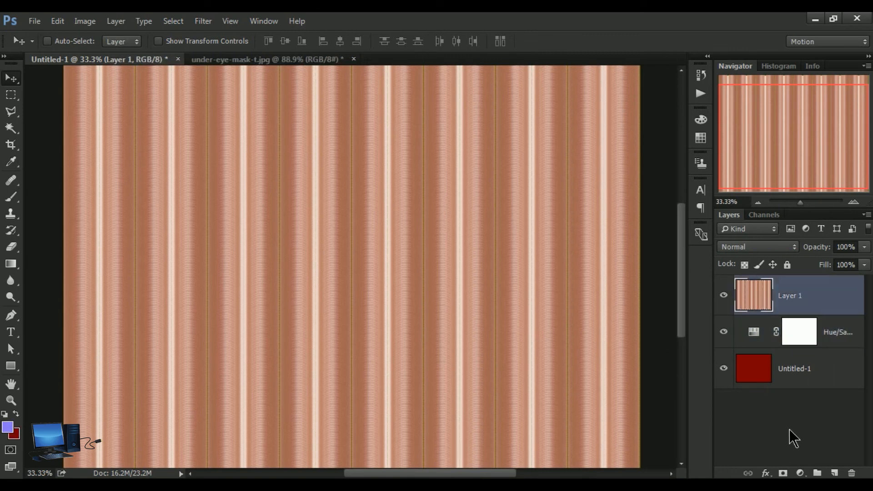
click(802, 474)
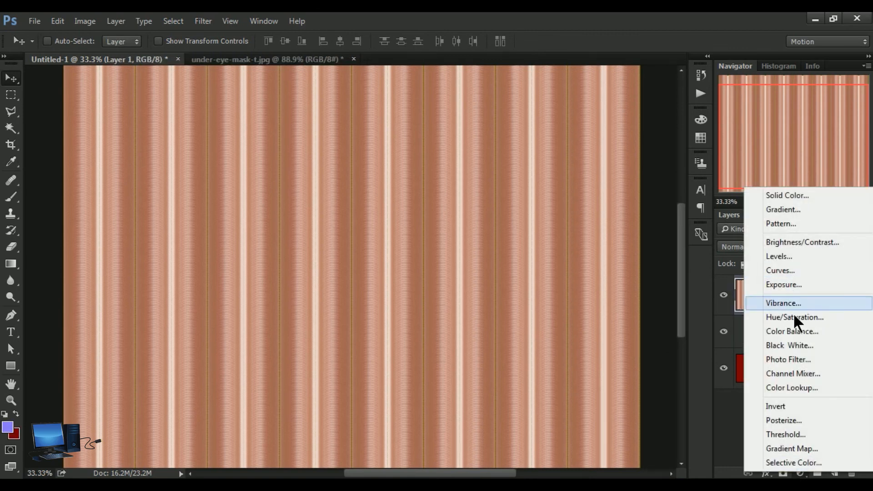
click(793, 315)
drag(721, 252, 690, 251)
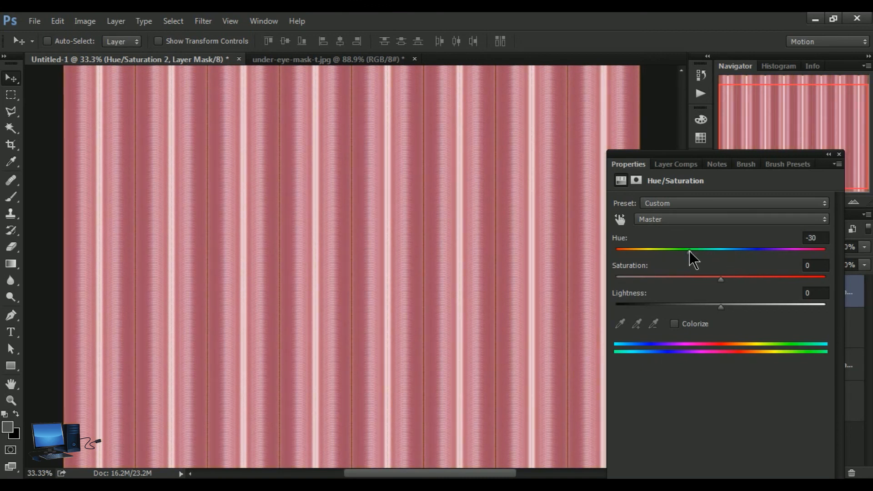
click(840, 155)
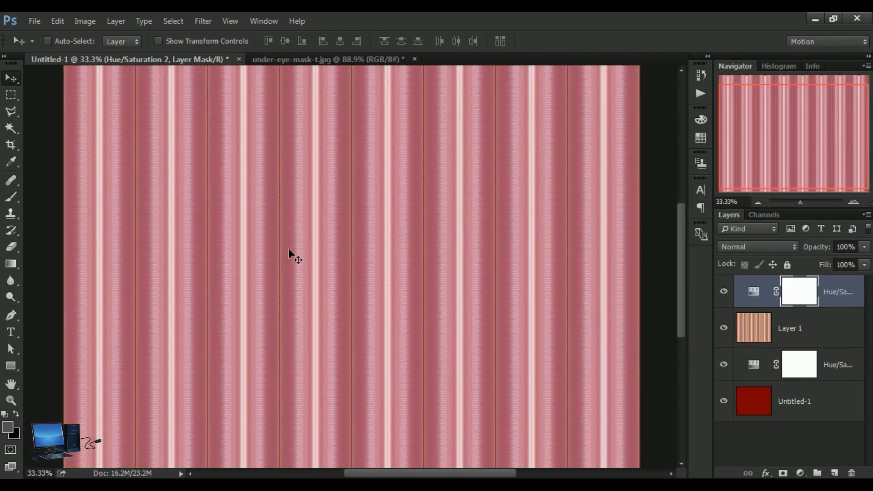
Step: Examine the recolored columns and dividing lines at 66.67% and 50% zoom, then return to the Move tool
click(11, 385)
mouse_move(453, 310)
mouse_down()
mouse_move(435, 310)
mouse_move(447, 310)
mouse_up()
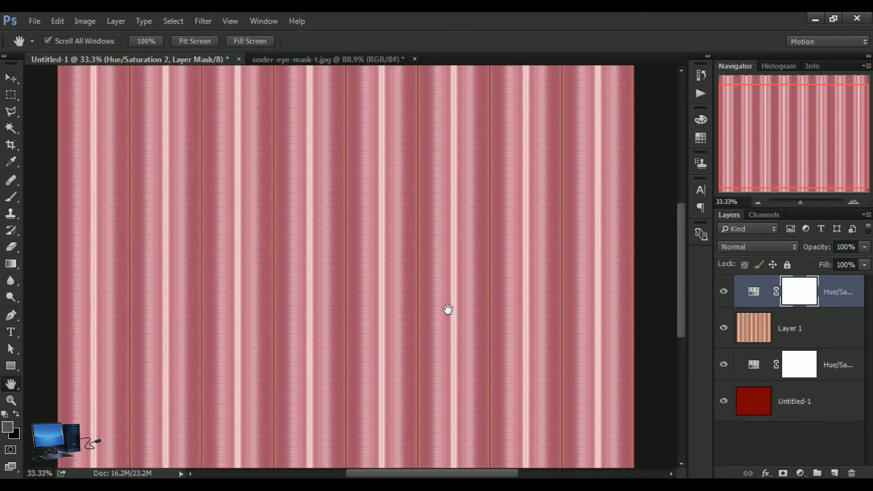
click(11, 401)
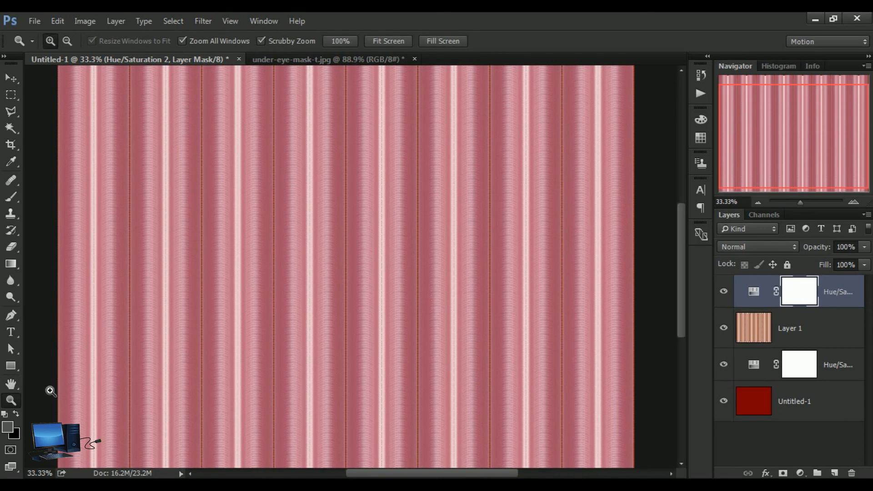
click(345, 281)
click(405, 276)
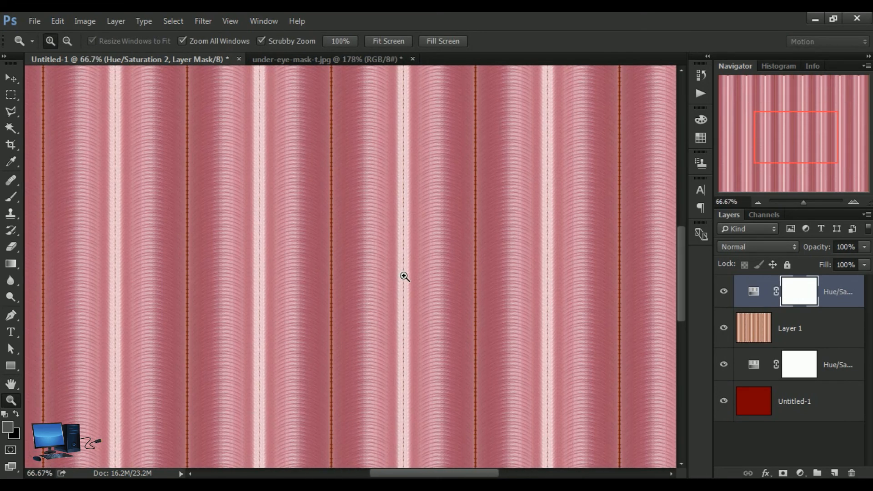
alt+click(404, 276)
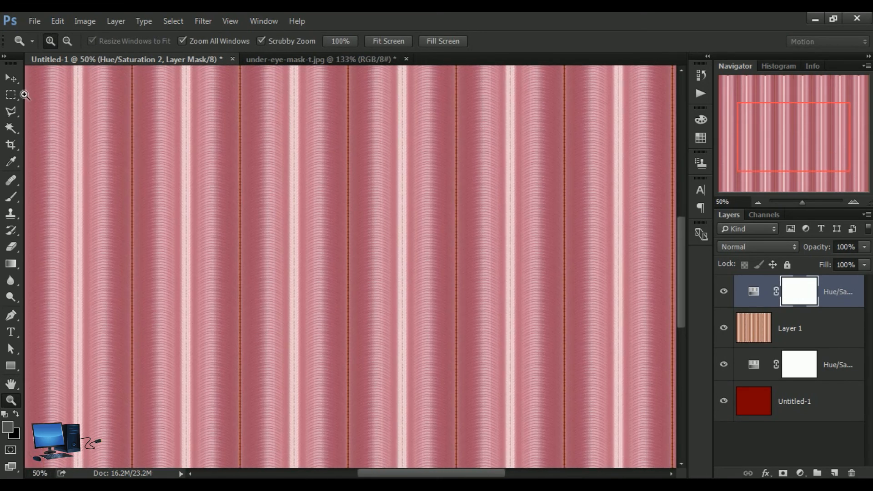
click(12, 78)
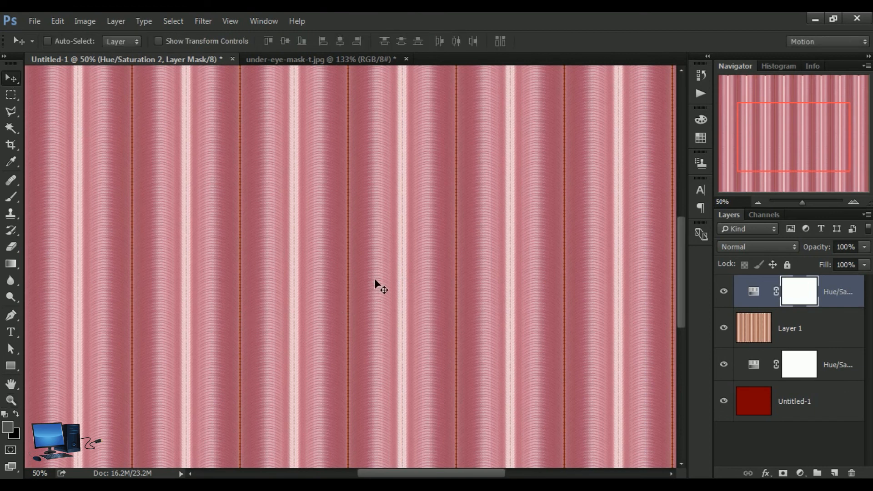